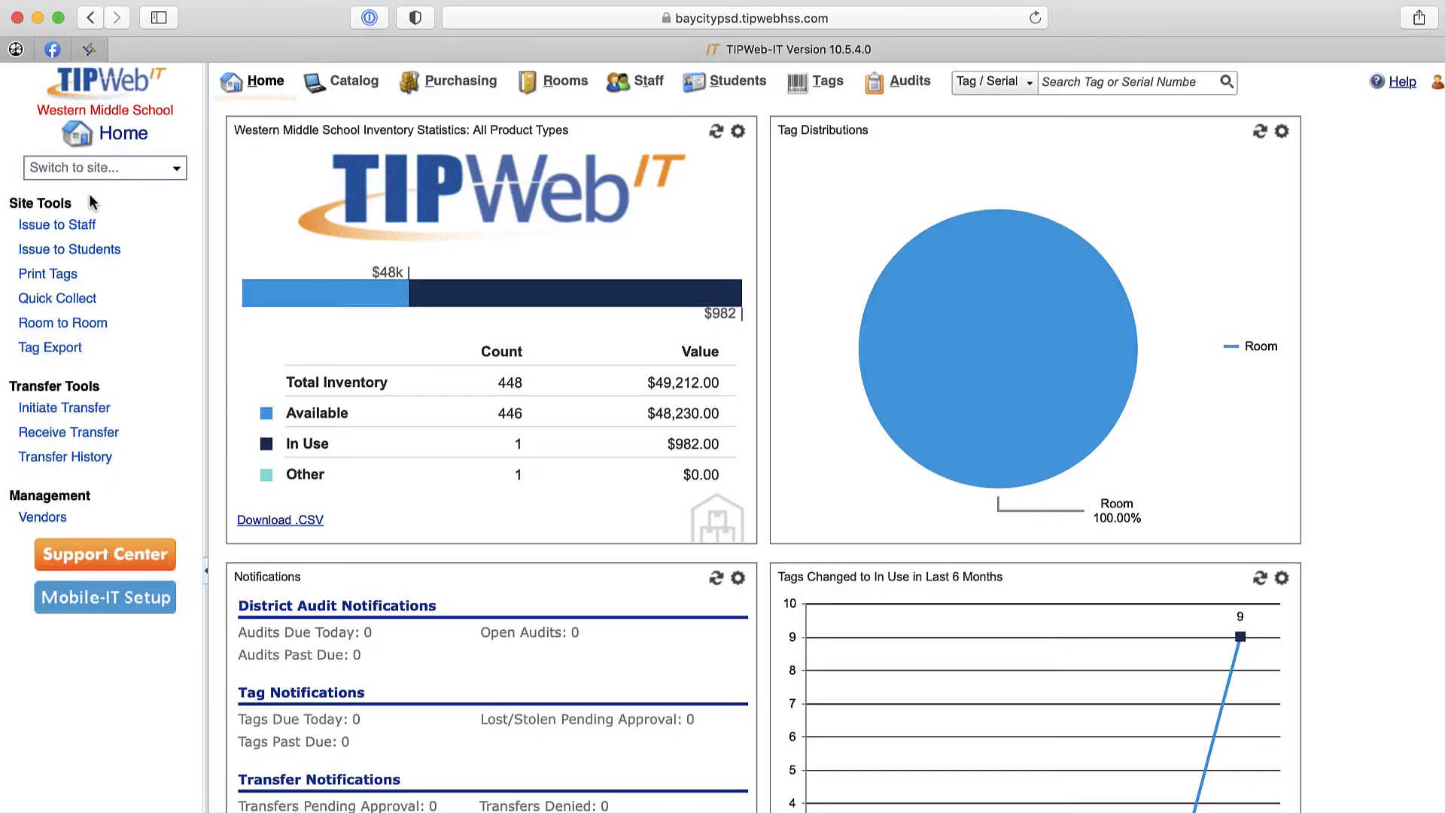
# - Open the student list, view the Barcode IDs report for all students, and close the report
pyautogui.click(742, 98)
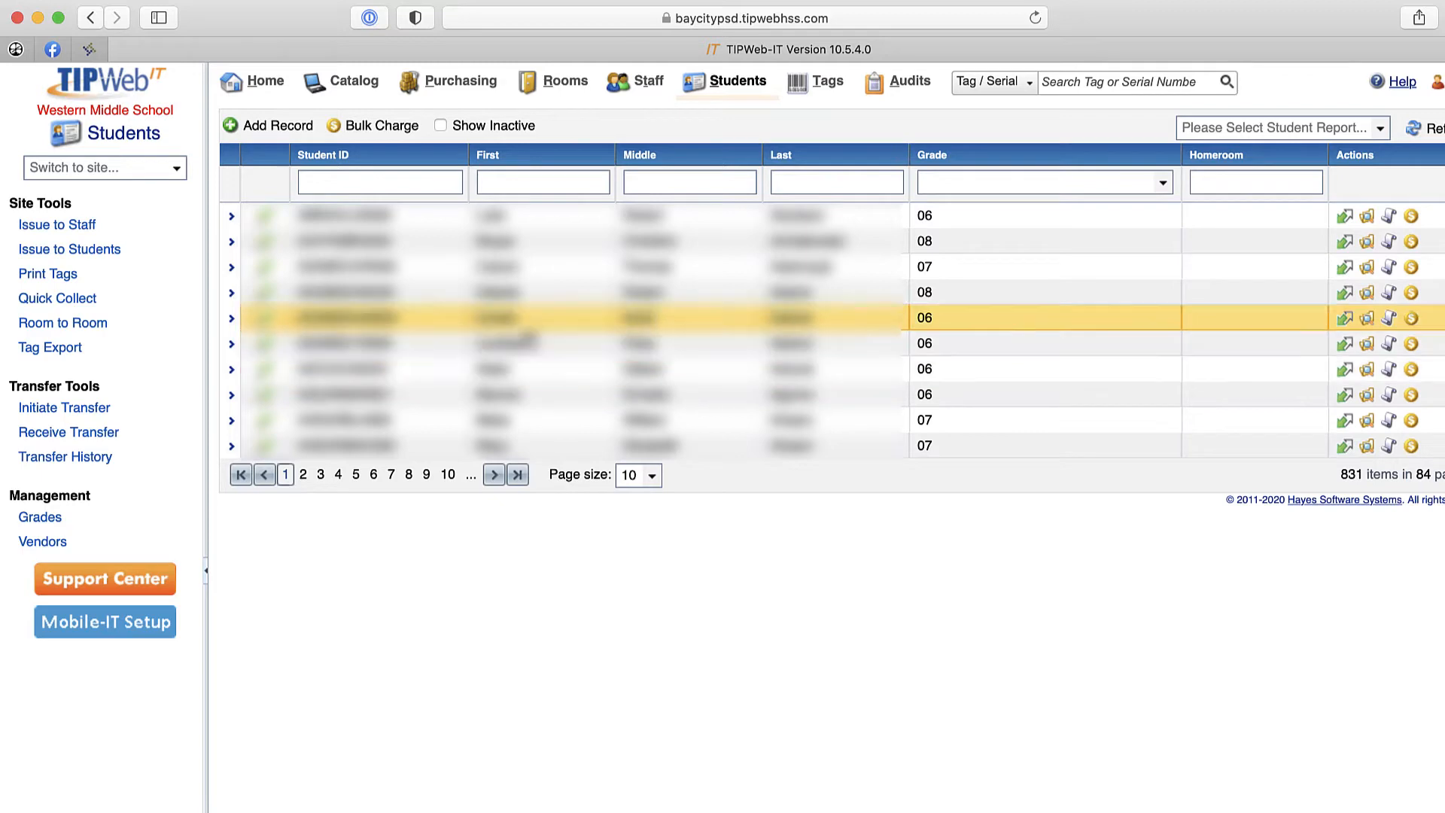
pyautogui.click(231, 219)
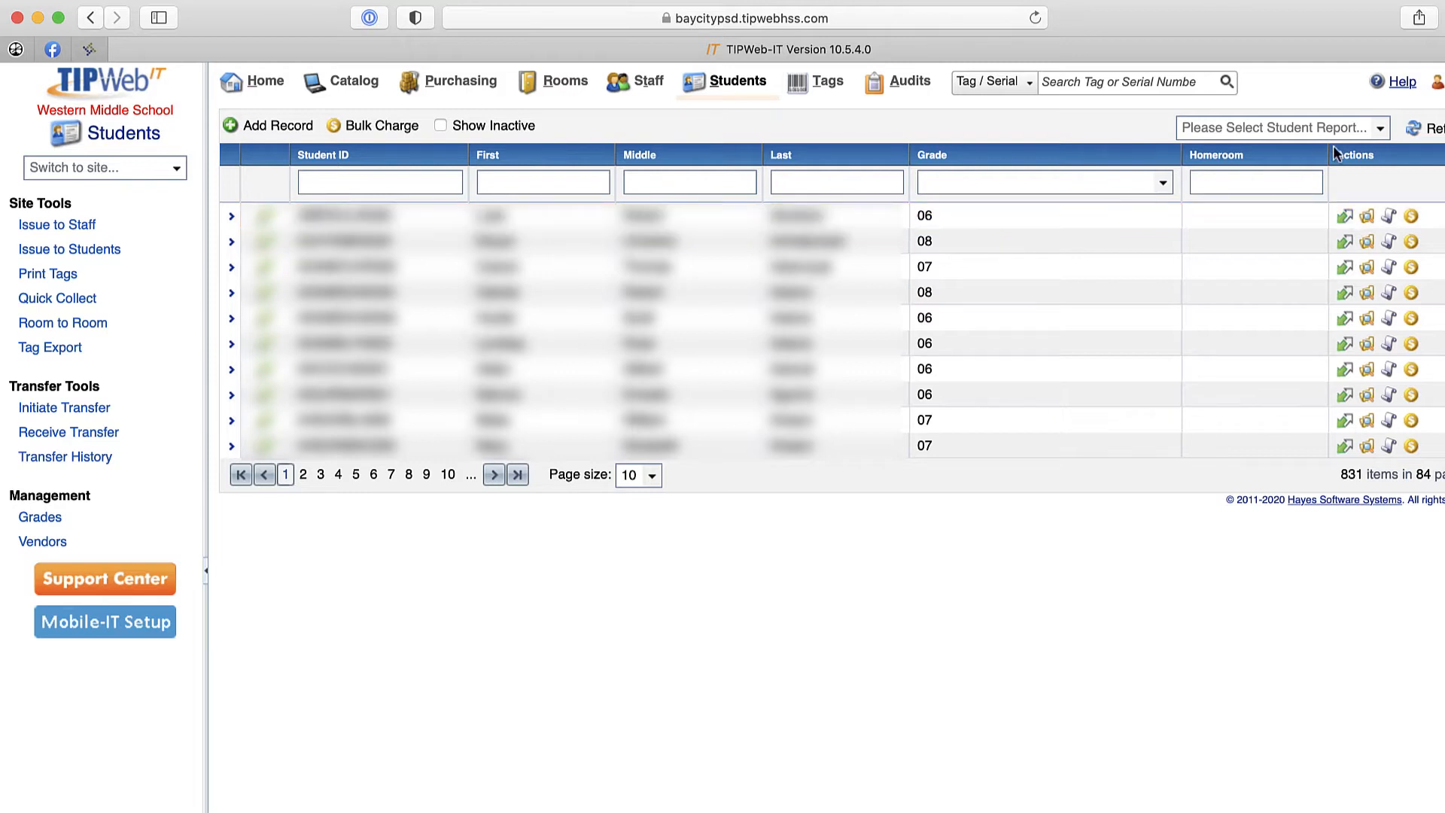
pyautogui.click(1383, 124)
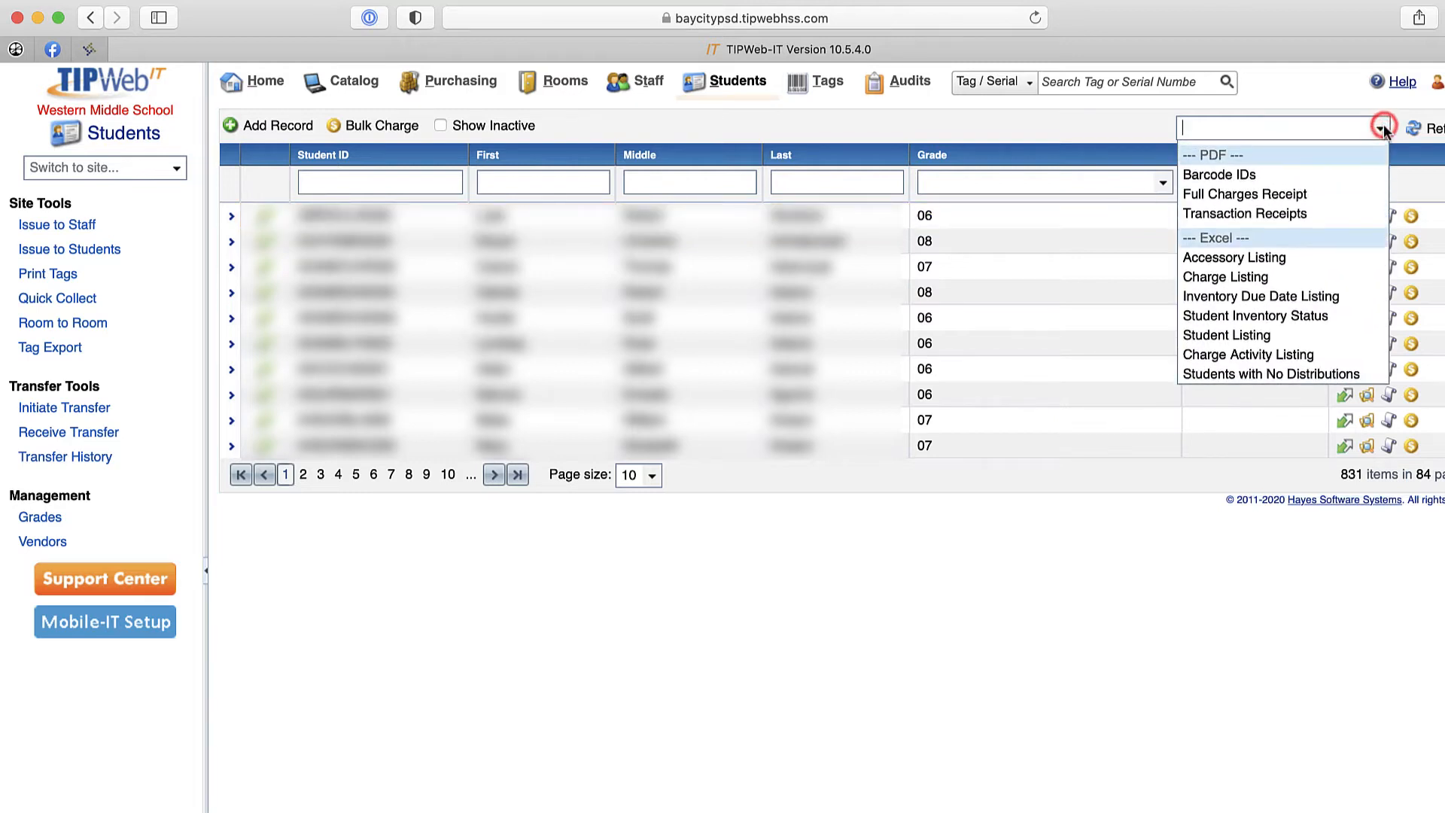
pyautogui.click(1284, 176)
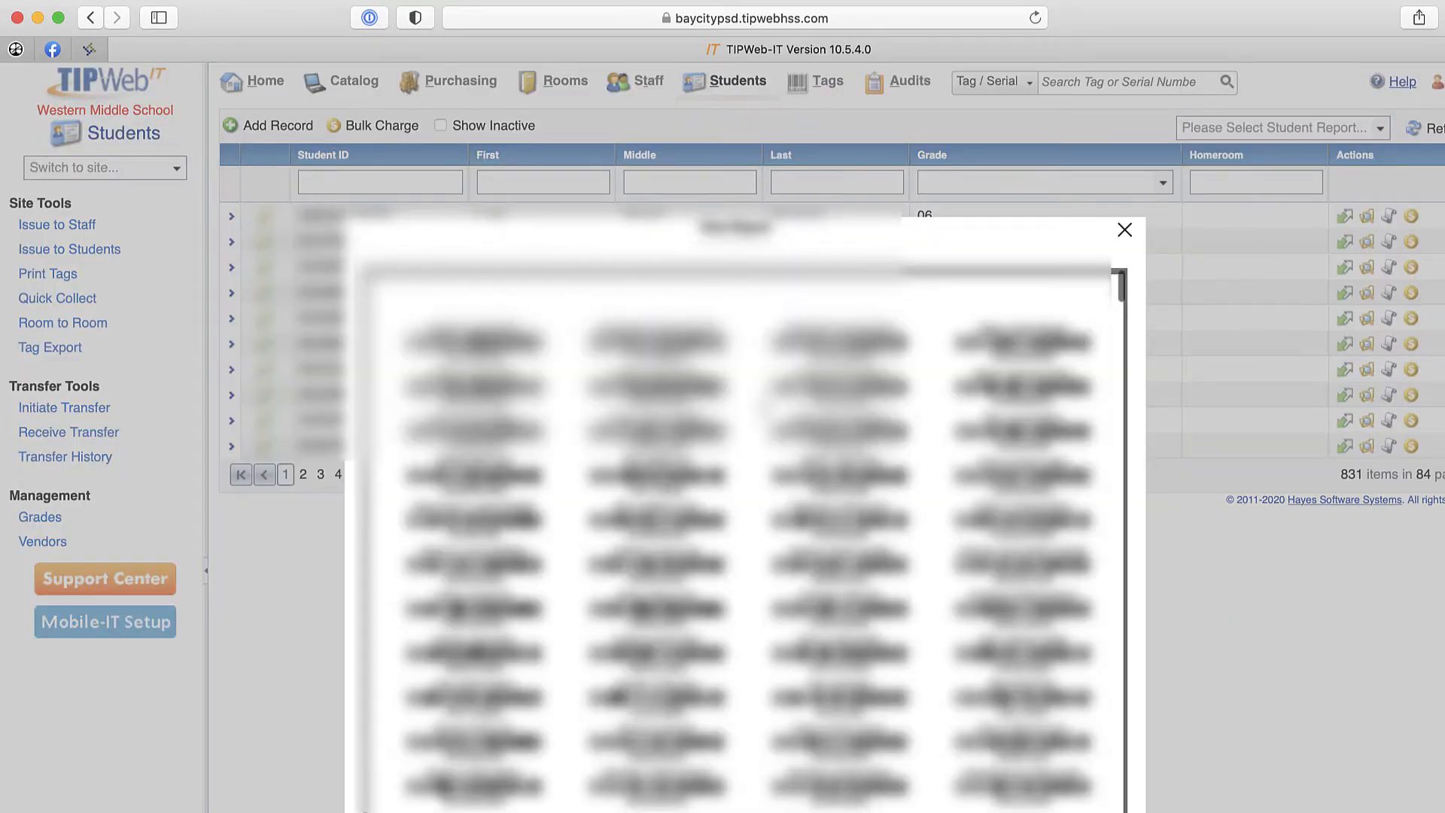
pyautogui.scroll(-3, 744, 535)
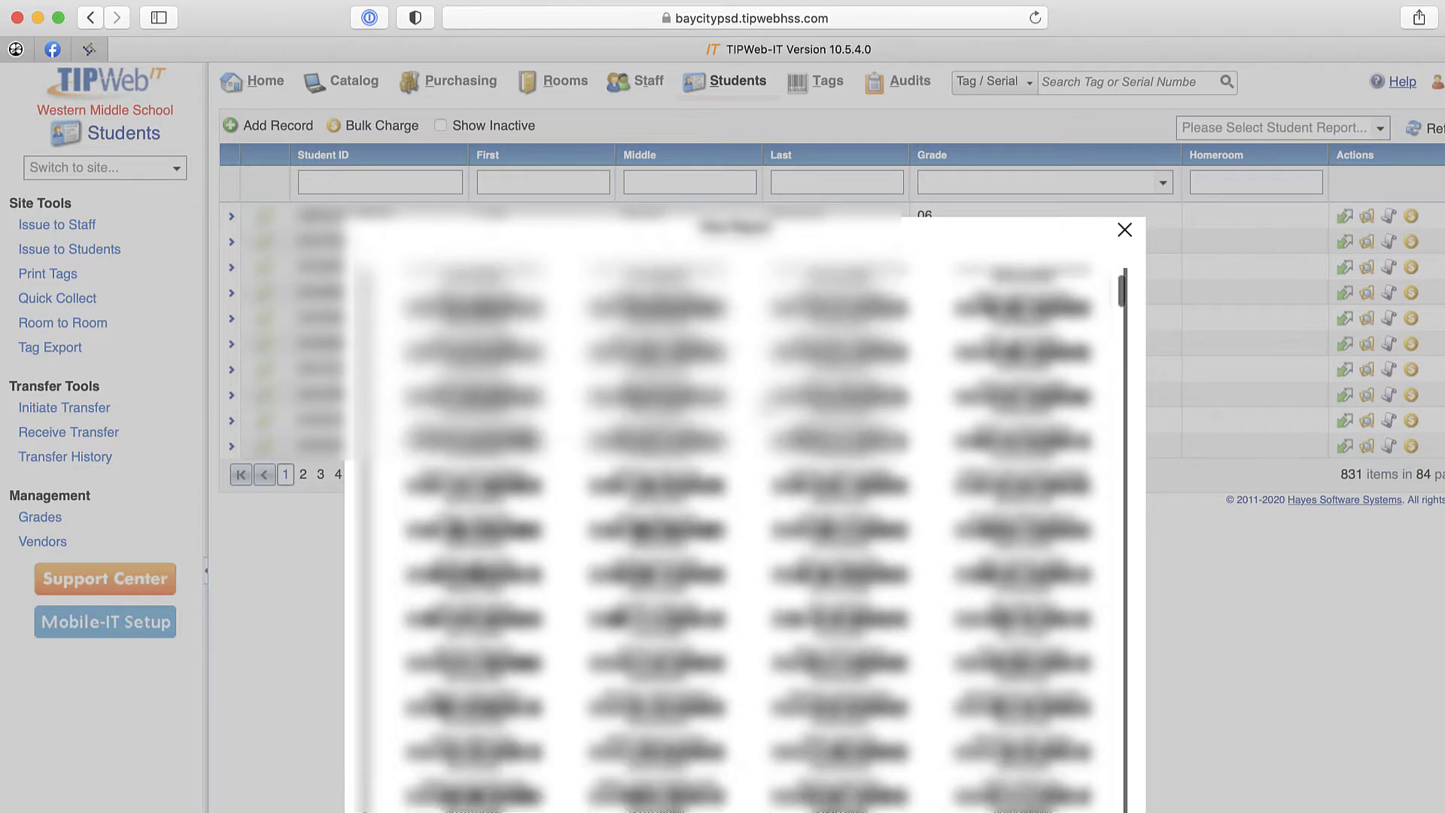
pyautogui.click(1125, 229)
# - Filter the student list to grade 06 and view the Barcode IDs report for that grade
pyautogui.click(1014, 179)
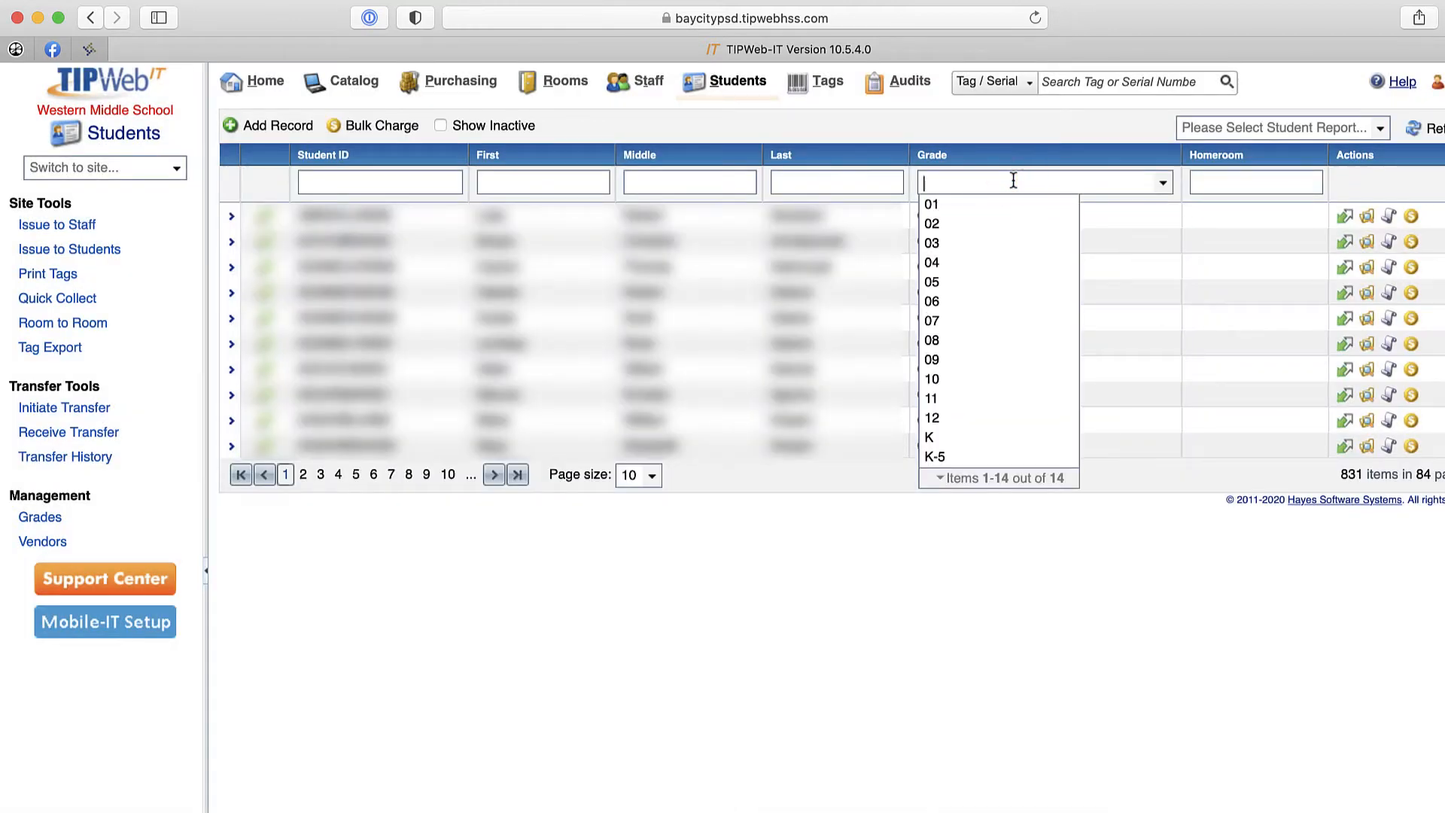
pyautogui.write('06')
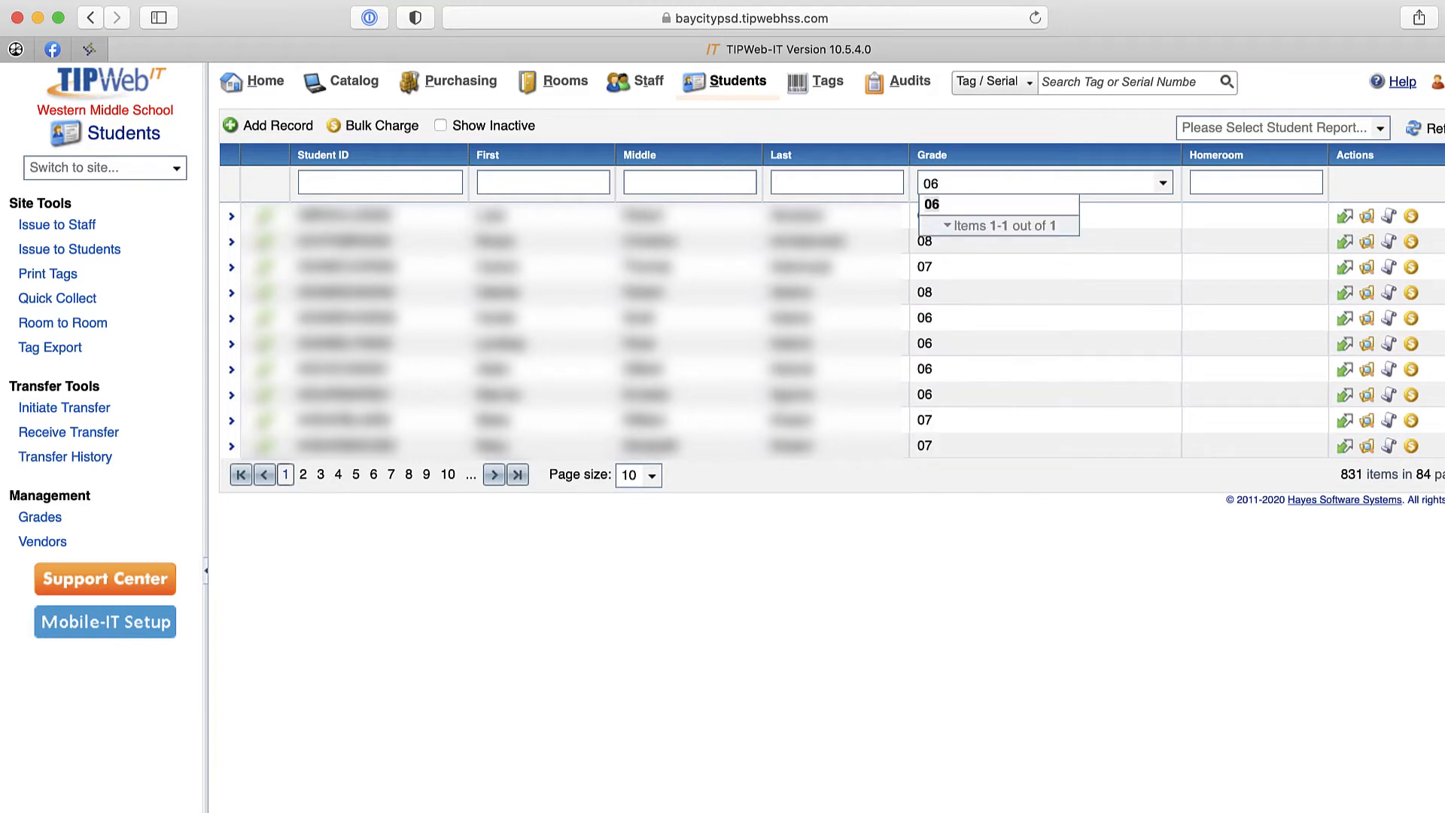
pyautogui.press('Return')
pyautogui.click(1382, 130)
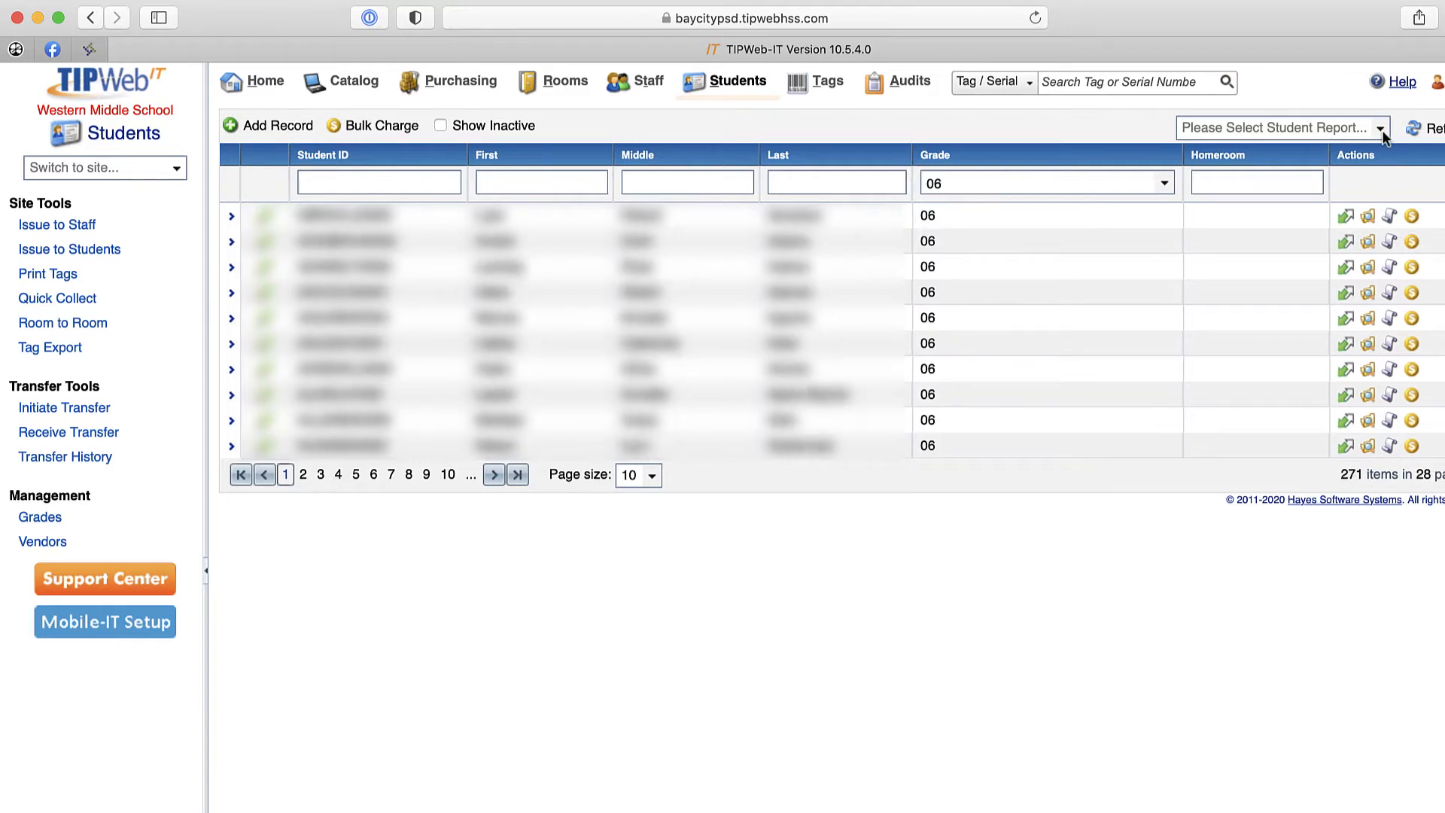
pyautogui.scroll(2, 1352, 148)
pyautogui.click(1295, 170)
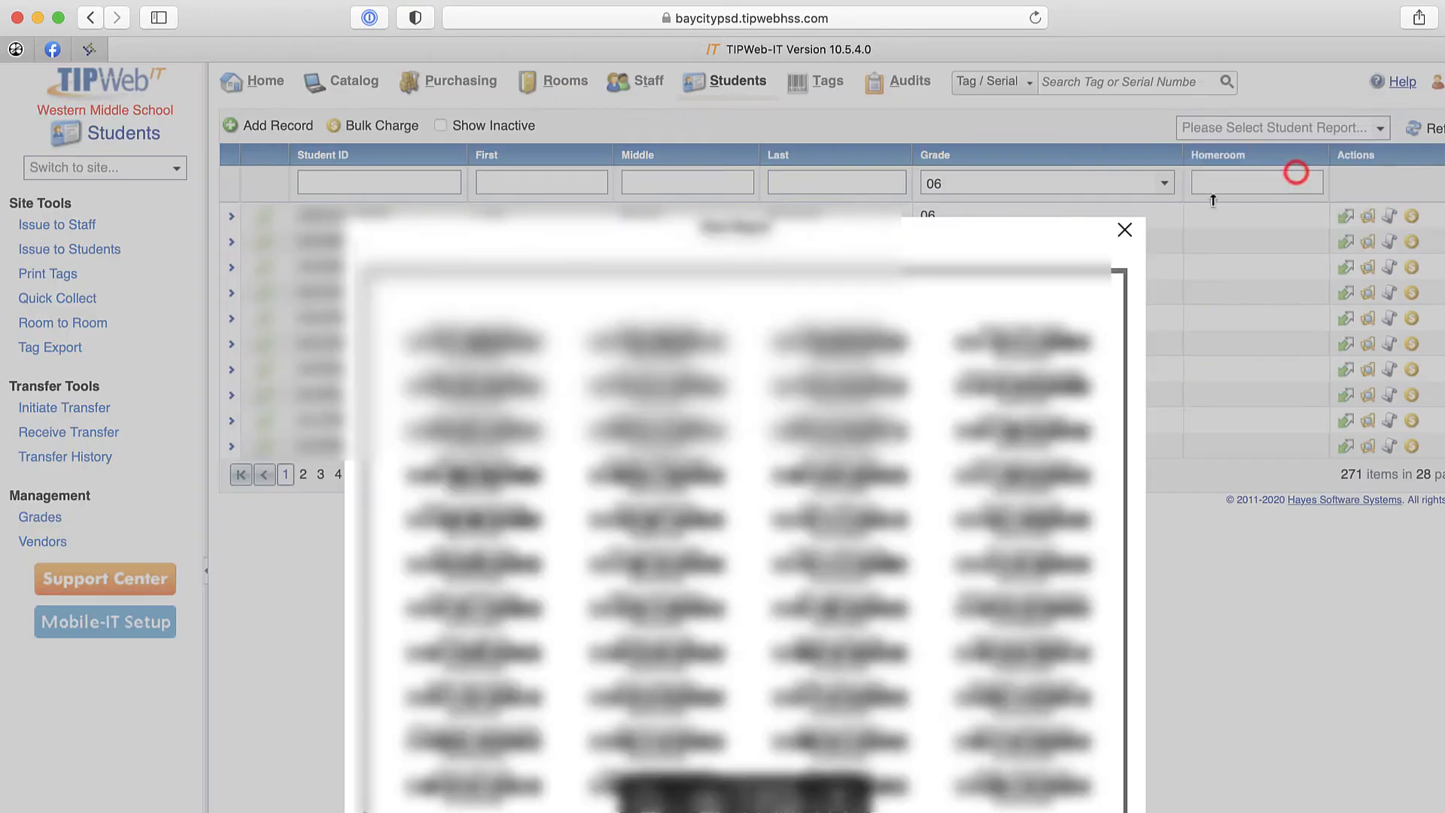
pyautogui.scroll(-5, 744, 527)
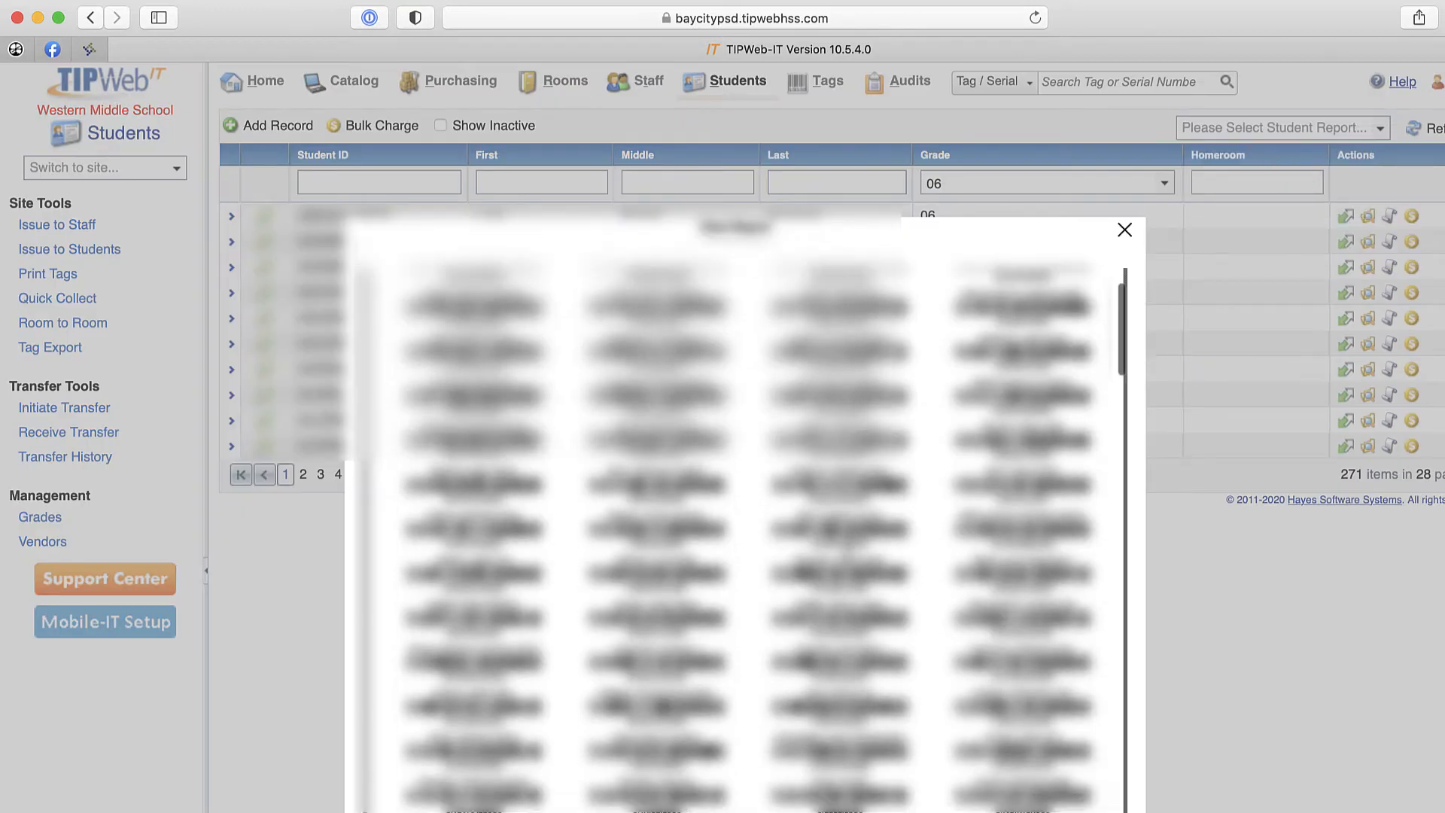
pyautogui.scroll(-5, 744, 526)
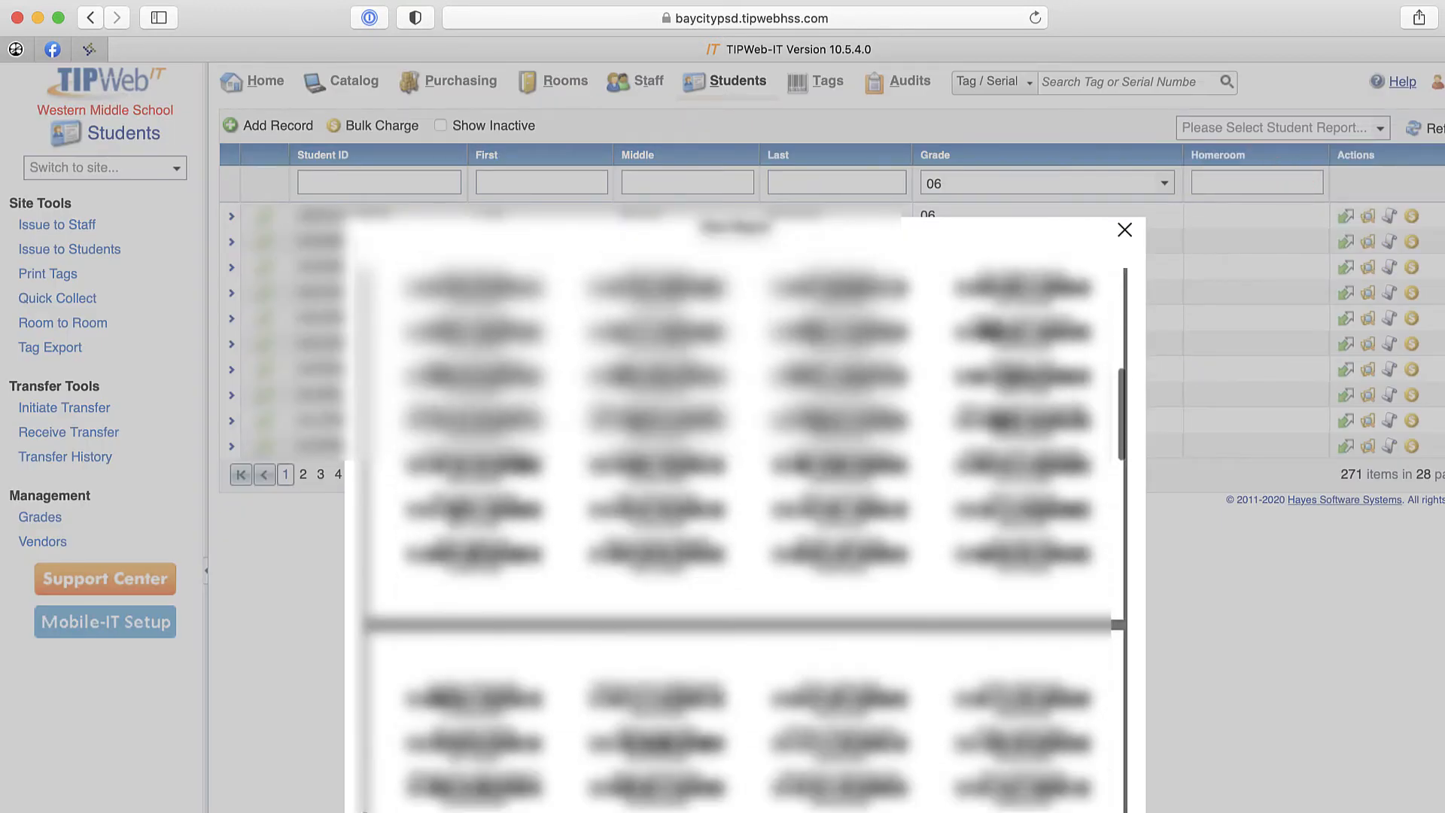
pyautogui.click(1125, 230)
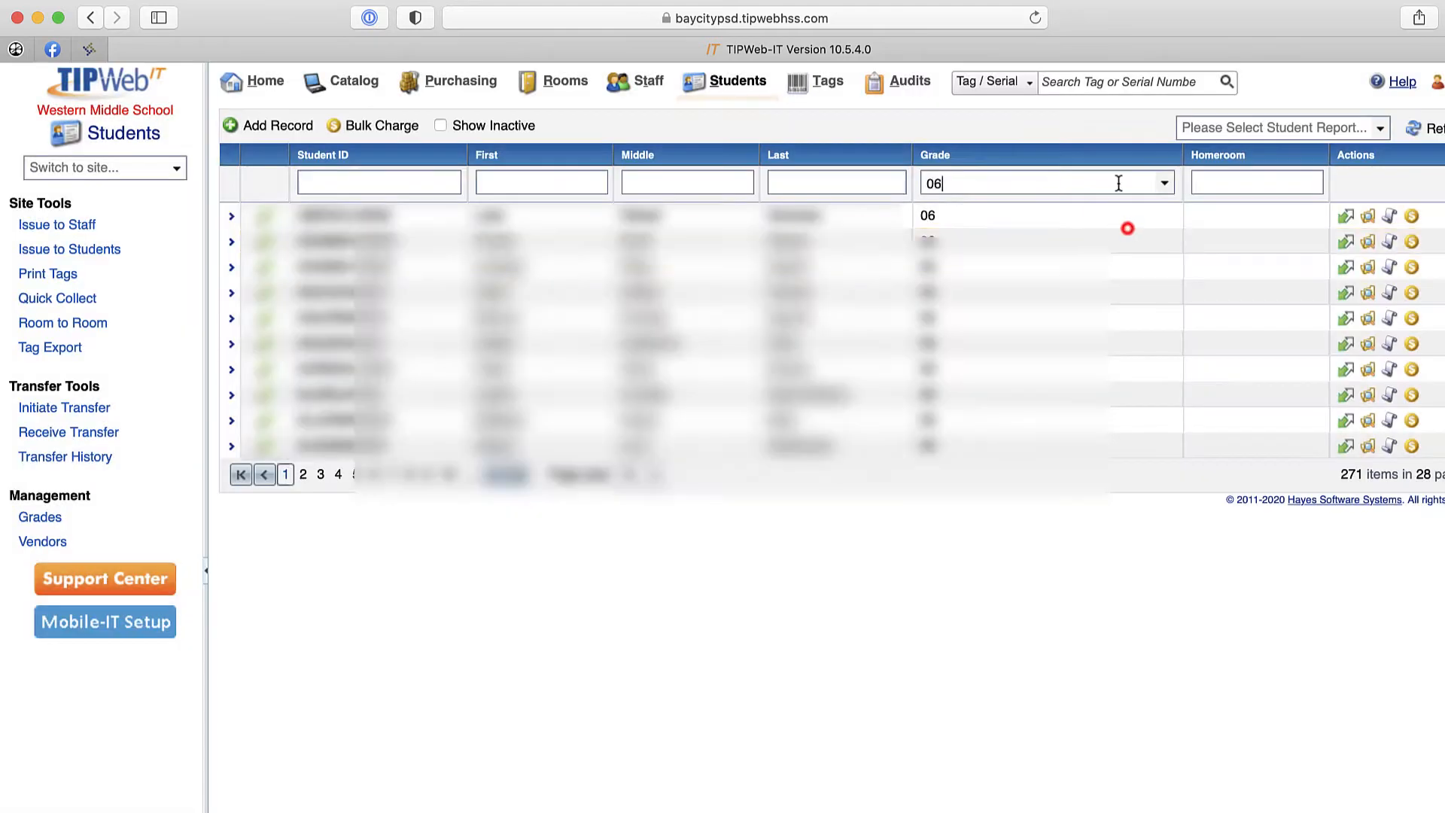
# - Clear the grade filter and run the Barcode IDs report for the whole student list
pyautogui.click(1119, 183)
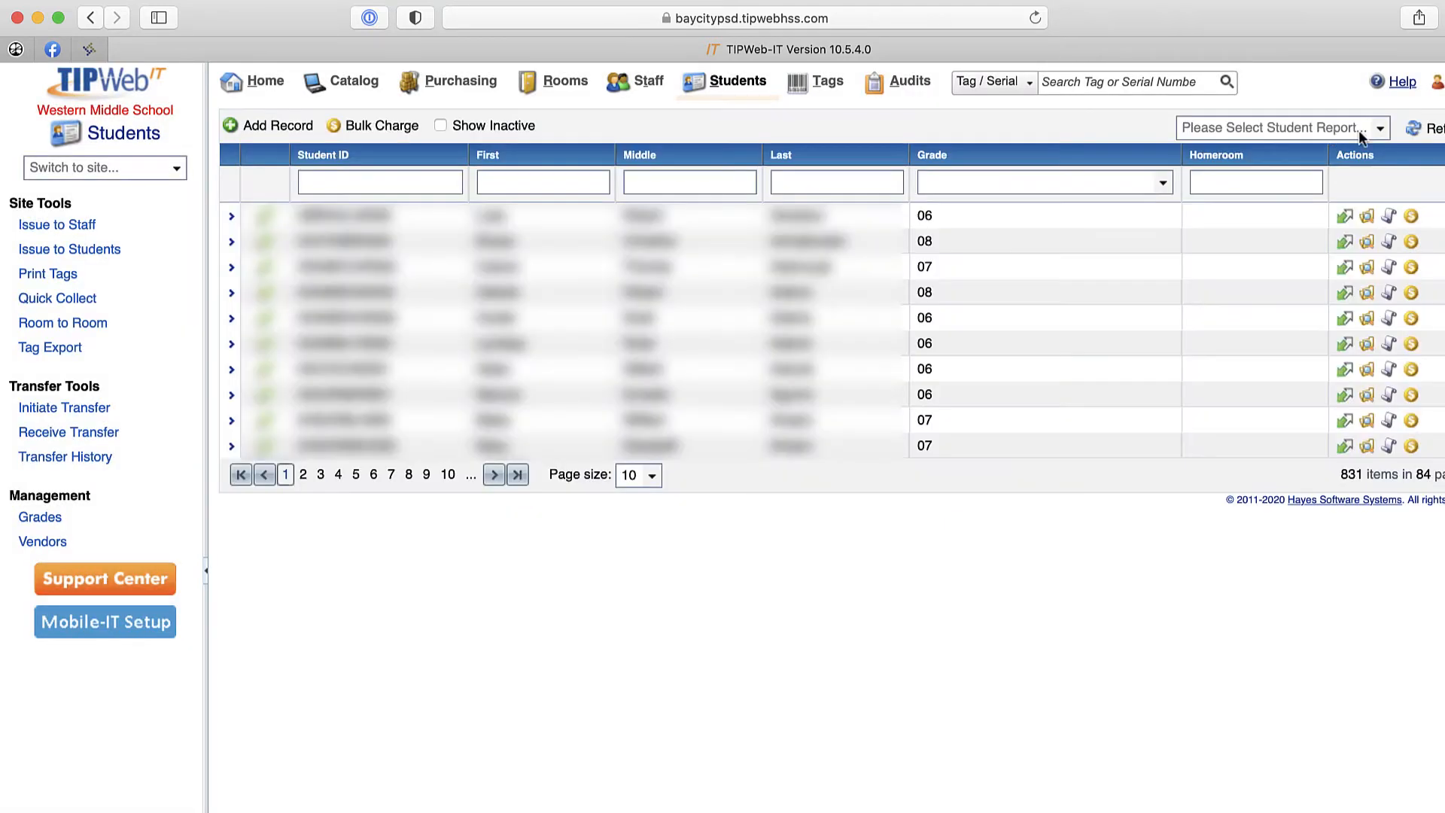
pyautogui.click(1380, 128)
pyautogui.click(1345, 175)
# - Start issuing inventory to students, entering the student's ID and the device tag A17950
pyautogui.click(88, 251)
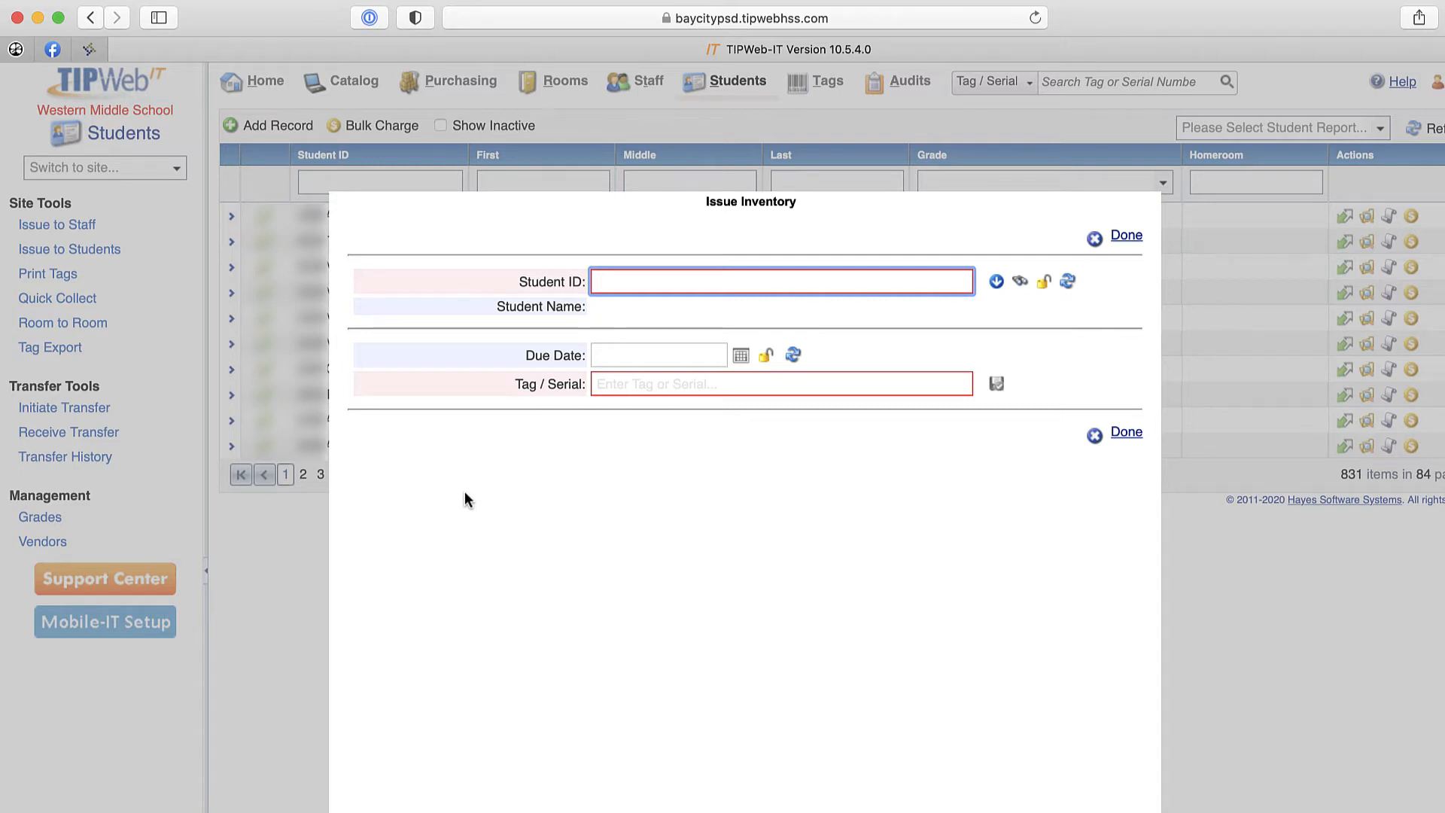
pyautogui.press('Return')
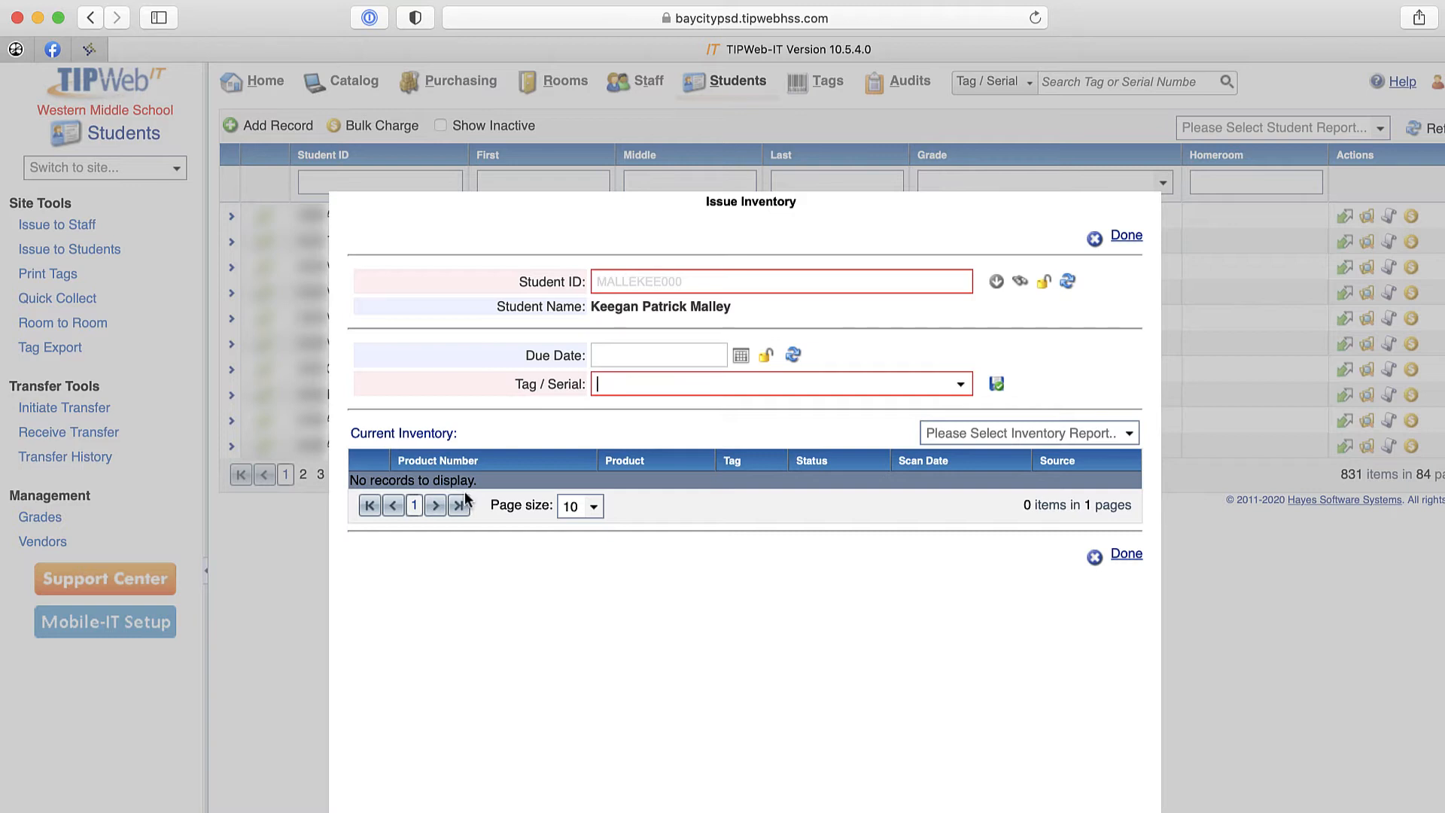
pyautogui.write('A17950')
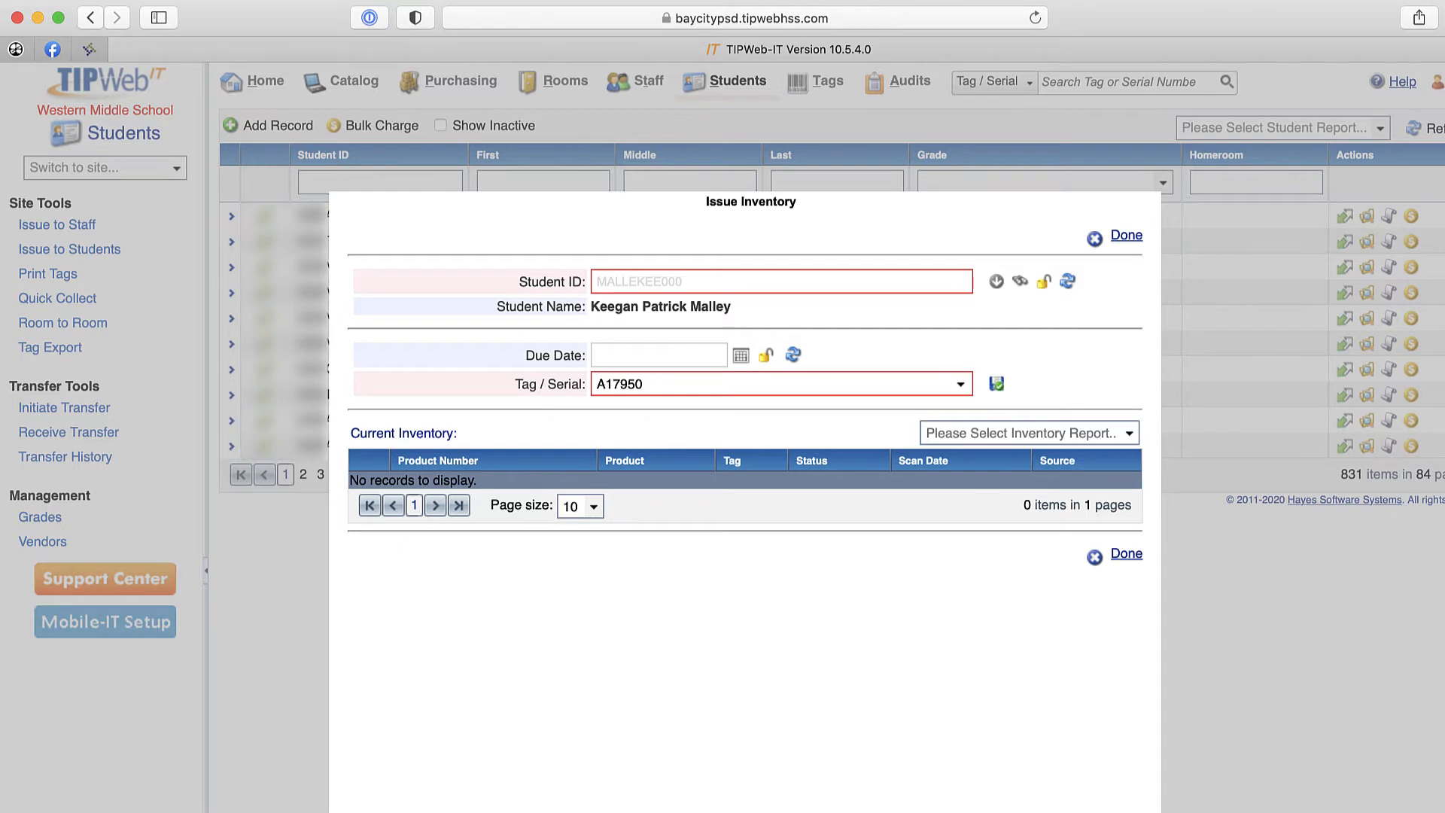
pyautogui.press('Return')
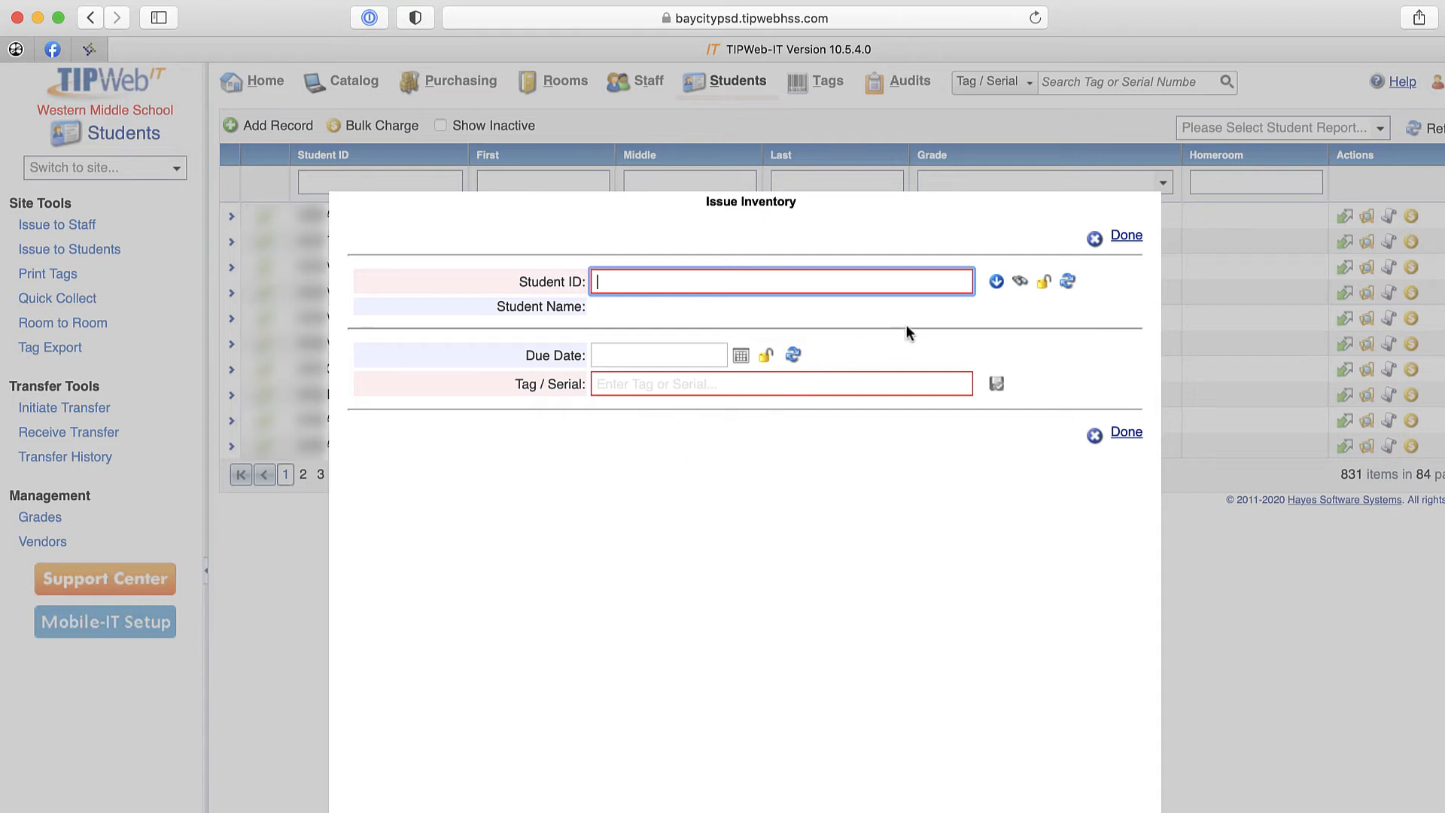
# - Look up the student by last name in the Issue Inventory form and select the matching record
pyautogui.click(1025, 285)
pyautogui.click(709, 309)
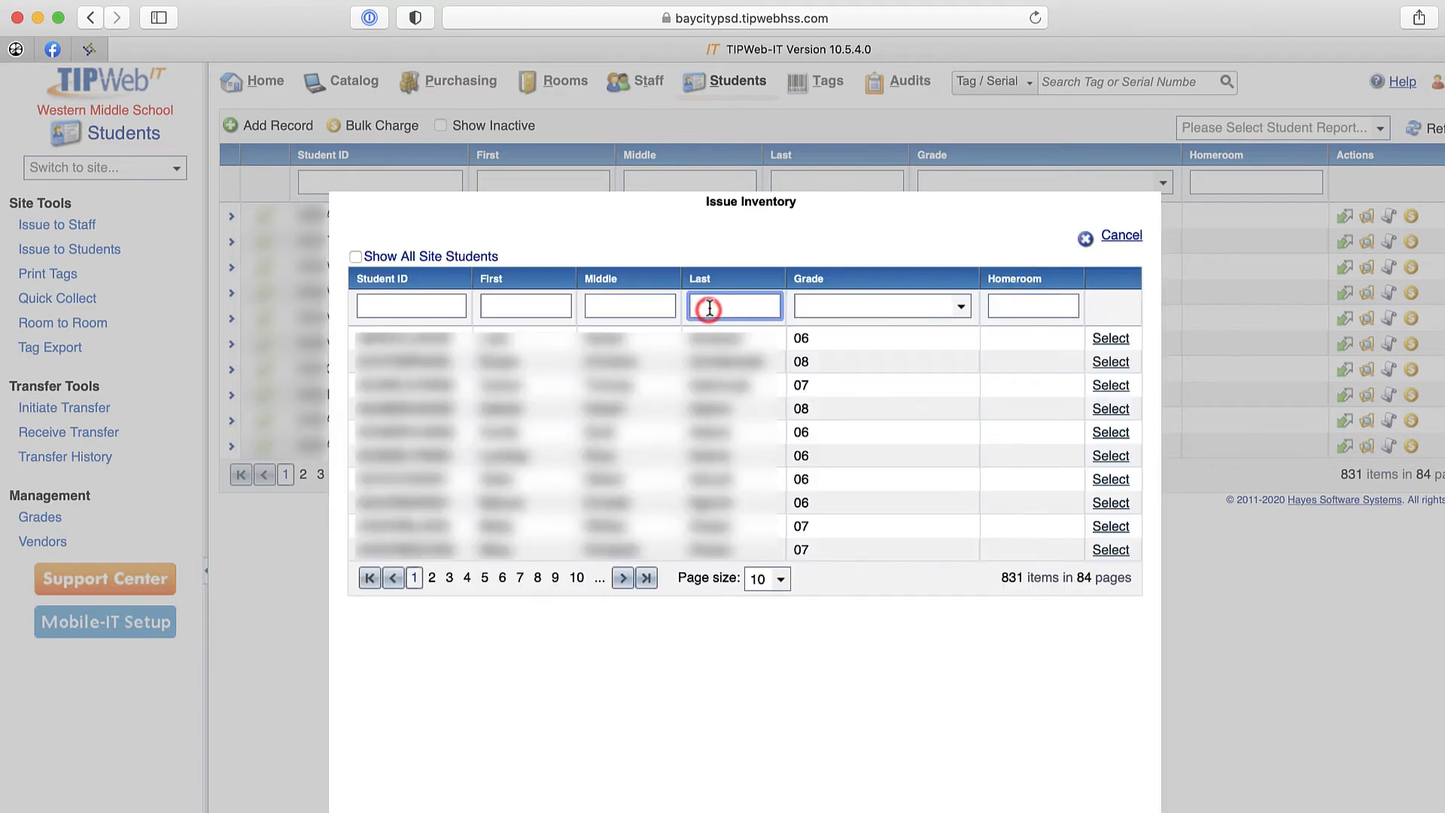
pyautogui.write('Malley')
pyautogui.press('Return')
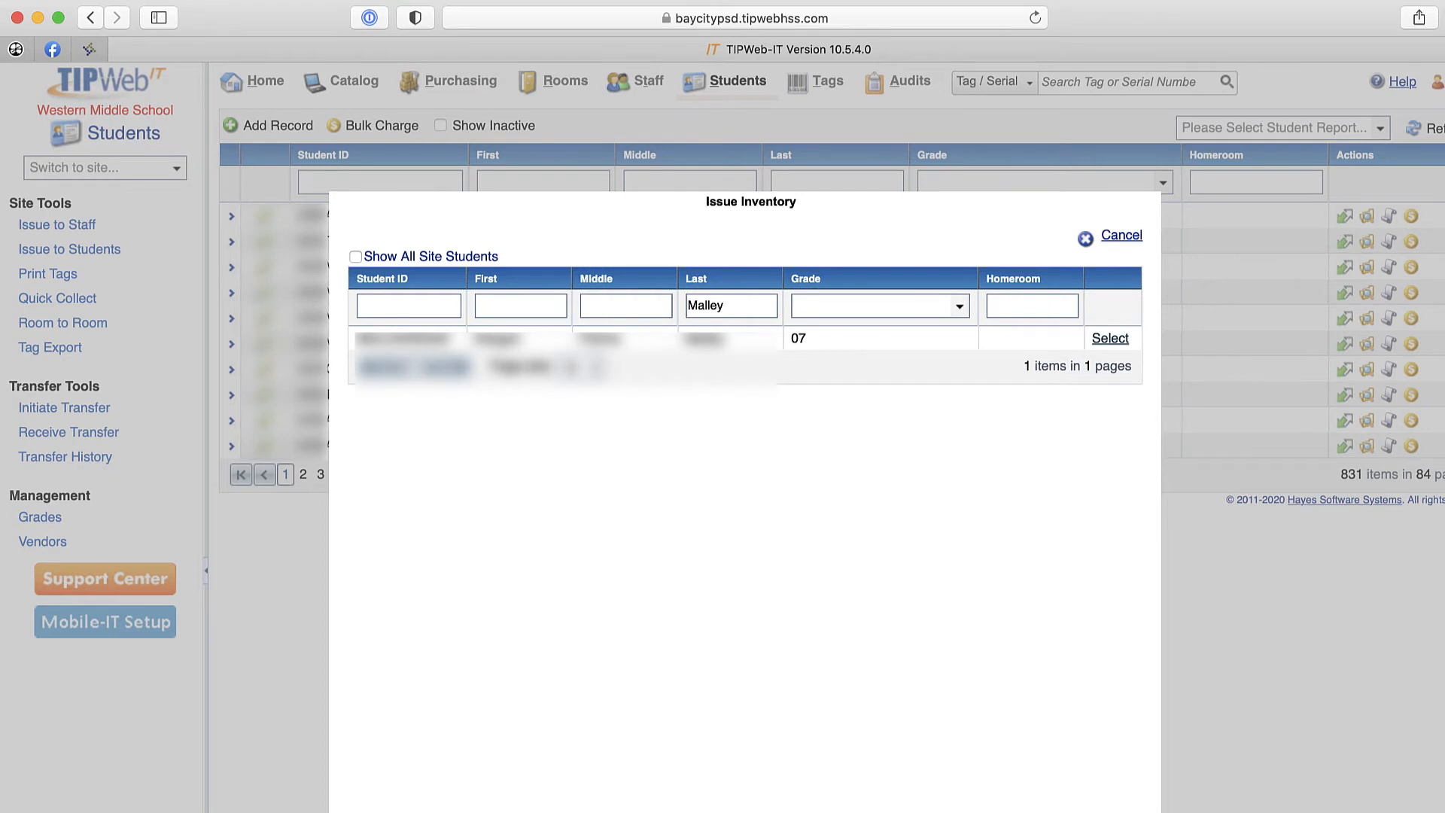
pyautogui.click(1110, 339)
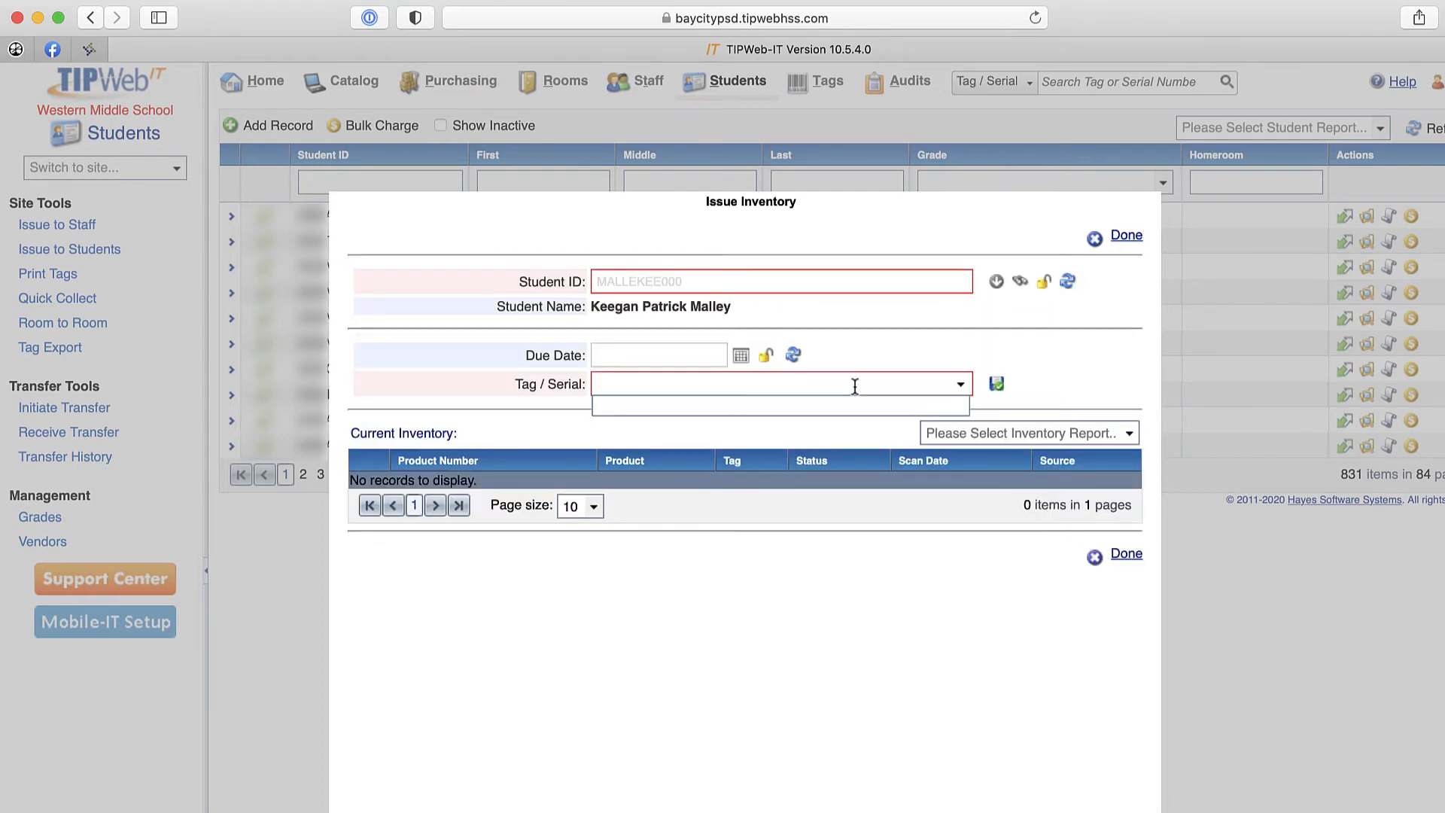
# - Issue the device with tag A05243 to the selected student and save the transaction
pyautogui.write('A05243')
pyautogui.click(856, 405)
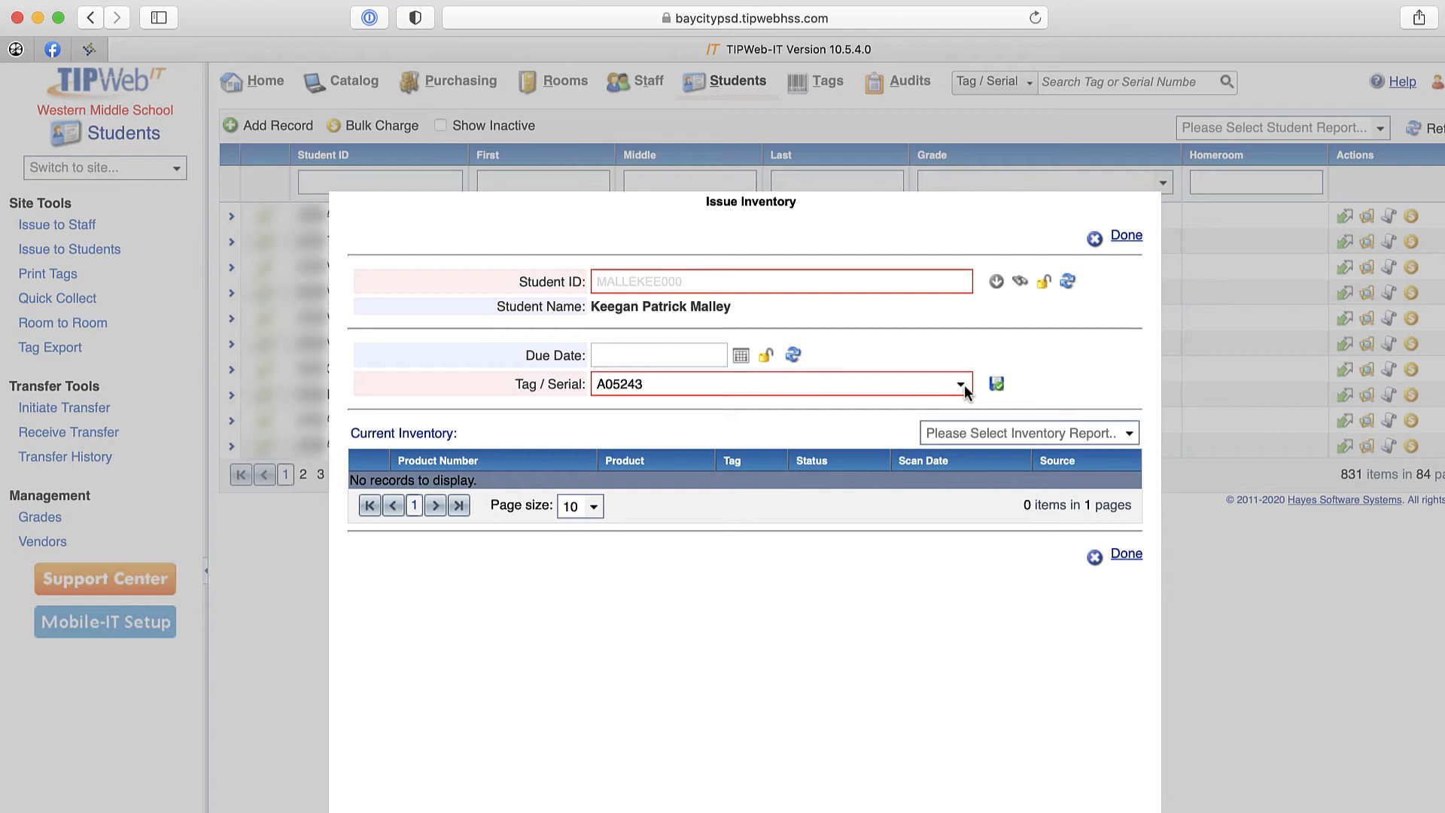
pyautogui.click(996, 384)
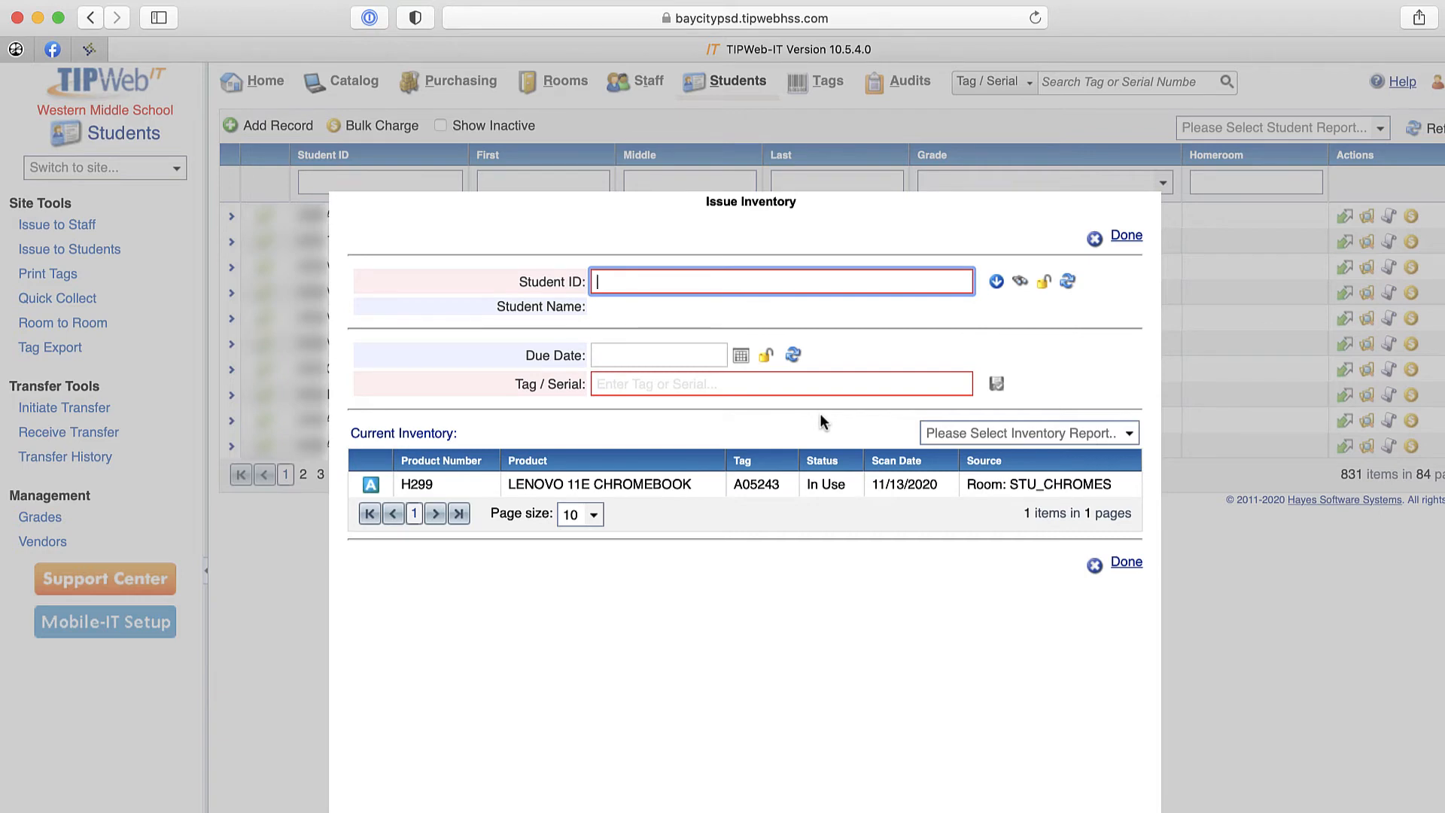
# - Generate the Full Distribution Receipt for the issued Chromebook and review its terms, device details, accessories and signature area
pyautogui.click(1130, 436)
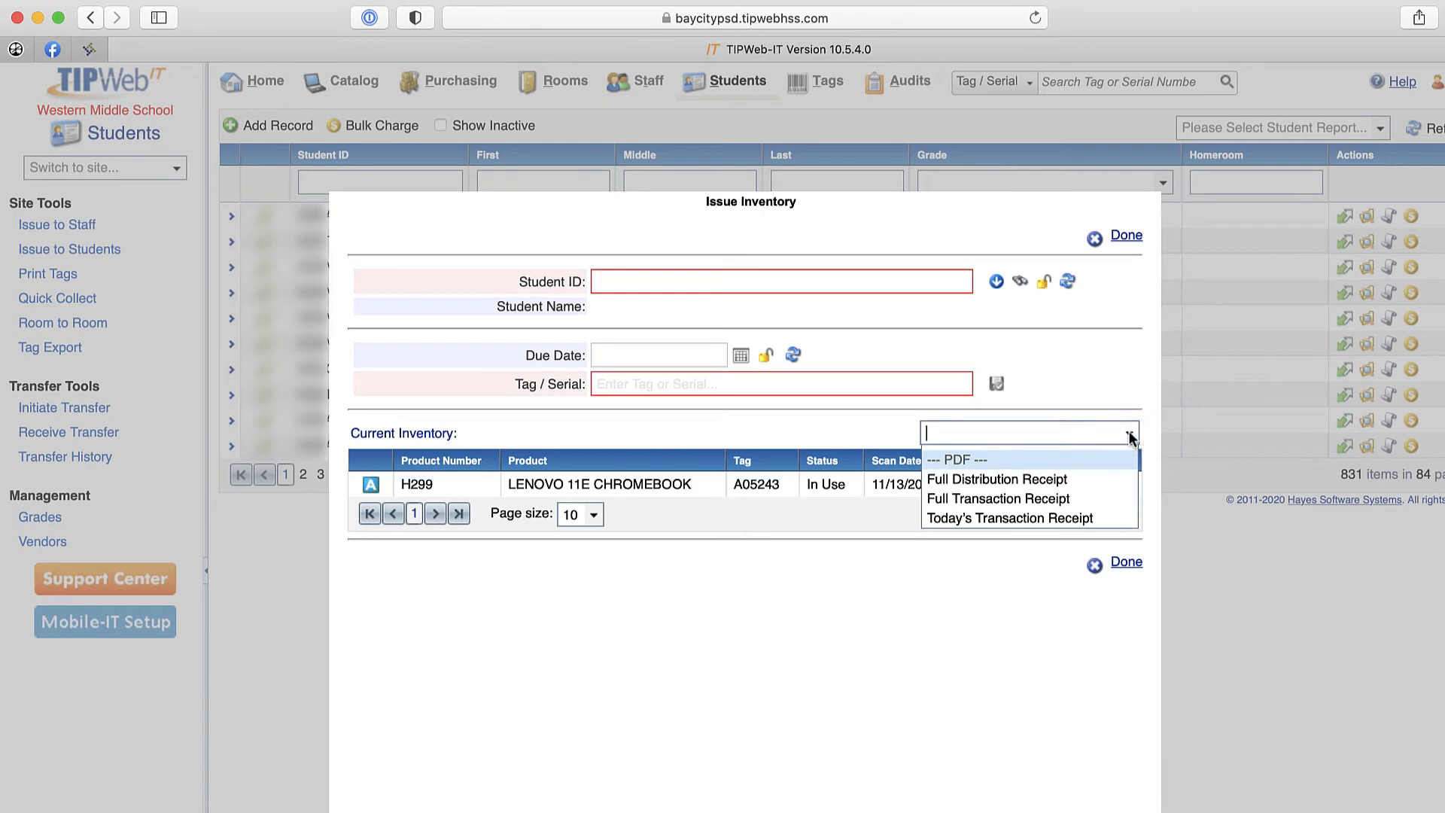
pyautogui.click(1080, 480)
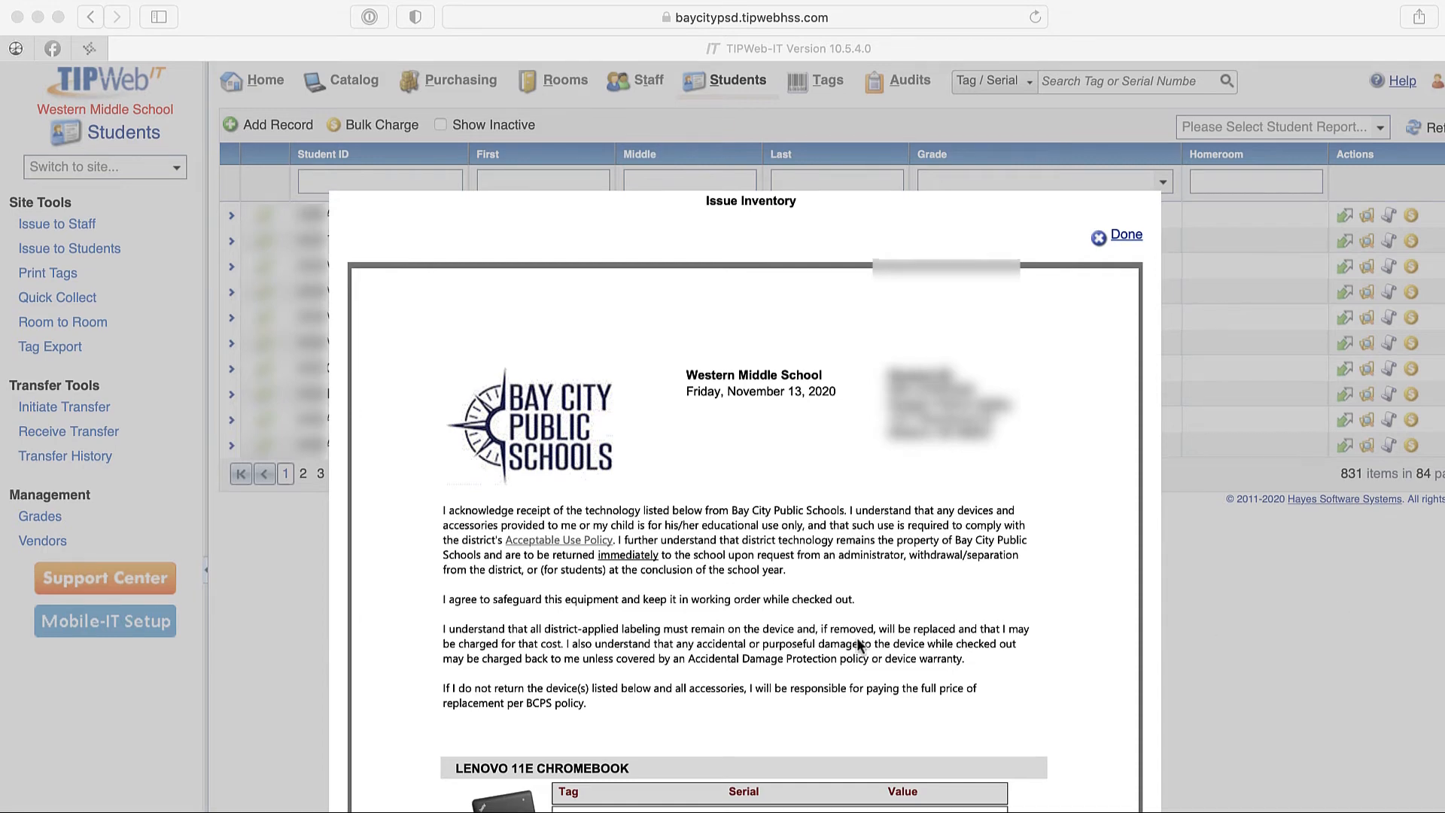
pyautogui.scroll(-3, 860, 645)
pyautogui.scroll(-3, 857, 637)
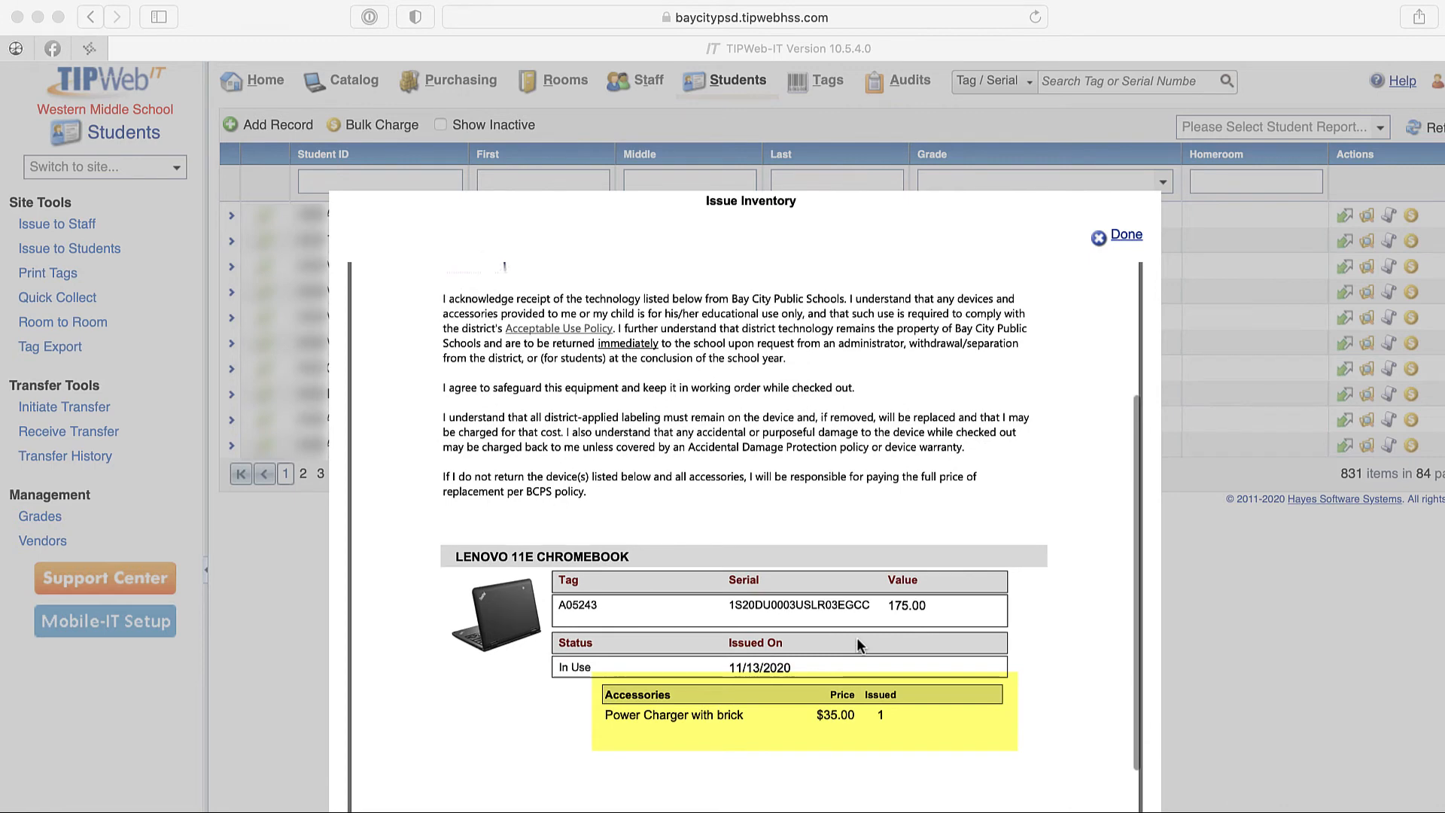
pyautogui.scroll(-1, 857, 637)
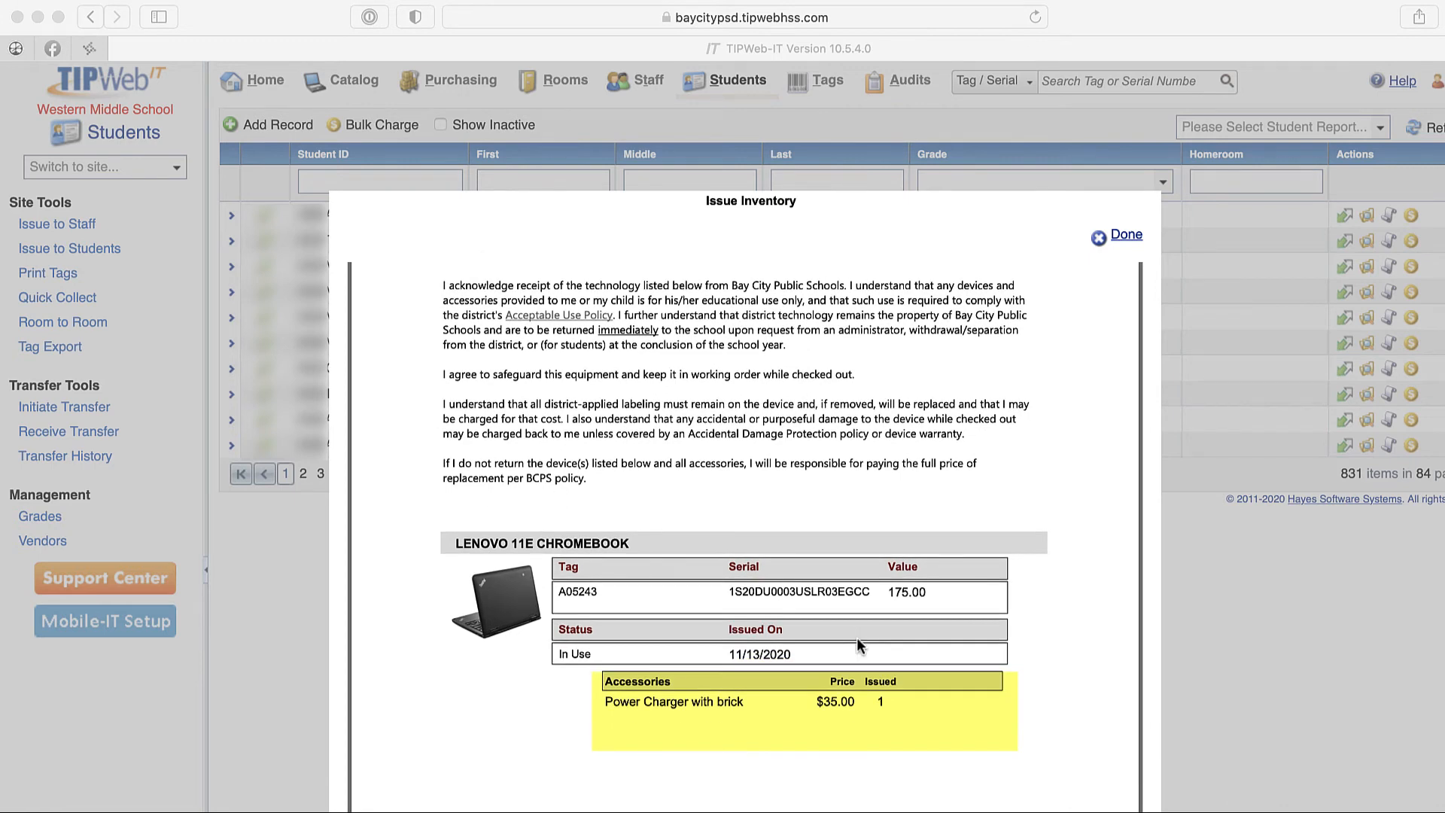
pyautogui.scroll(-3, 856, 637)
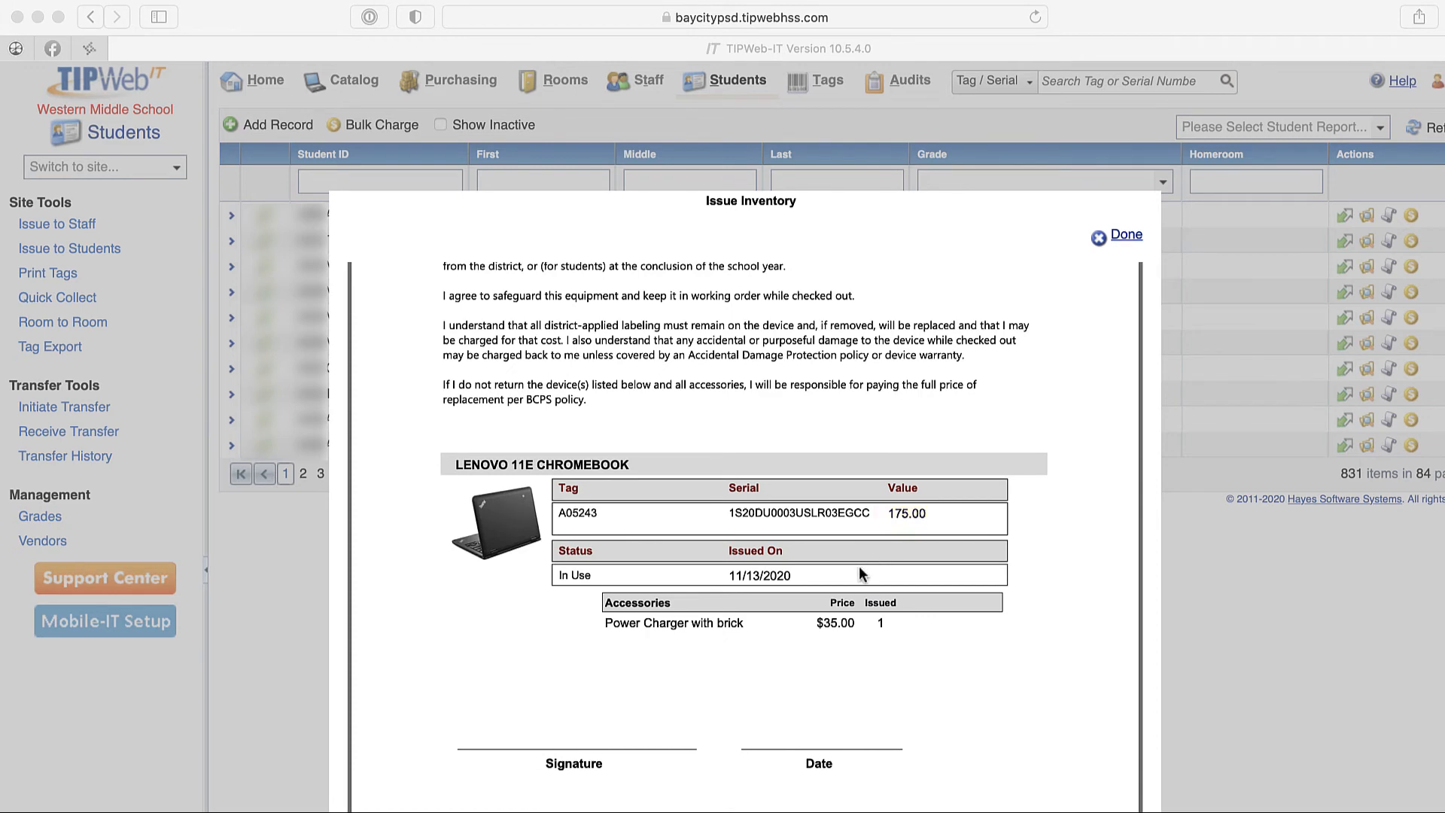
pyautogui.scroll(-3, 838, 624)
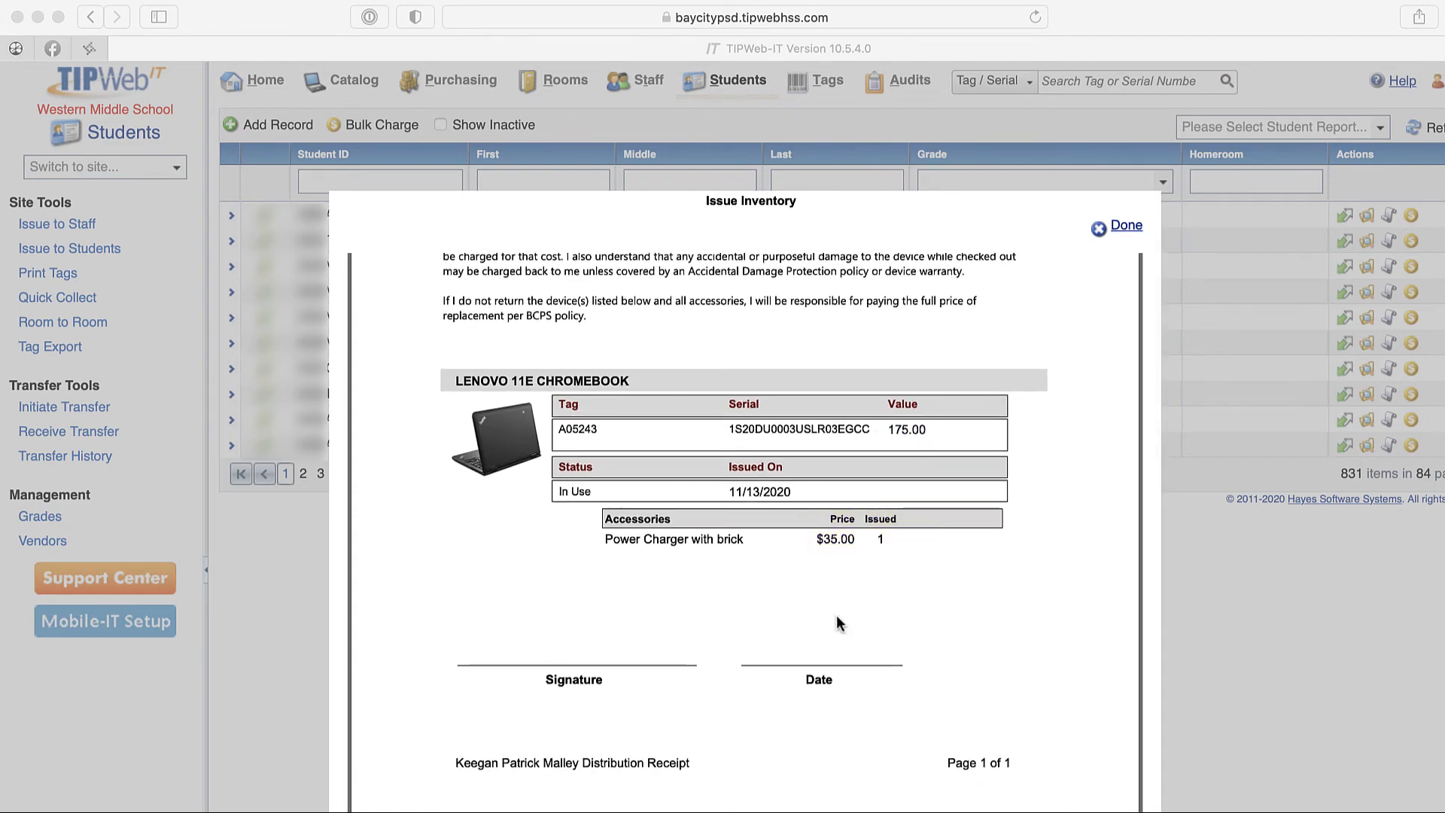
pyautogui.click(838, 623)
pyautogui.scroll(3, 838, 624)
pyautogui.scroll(-5, 866, 621)
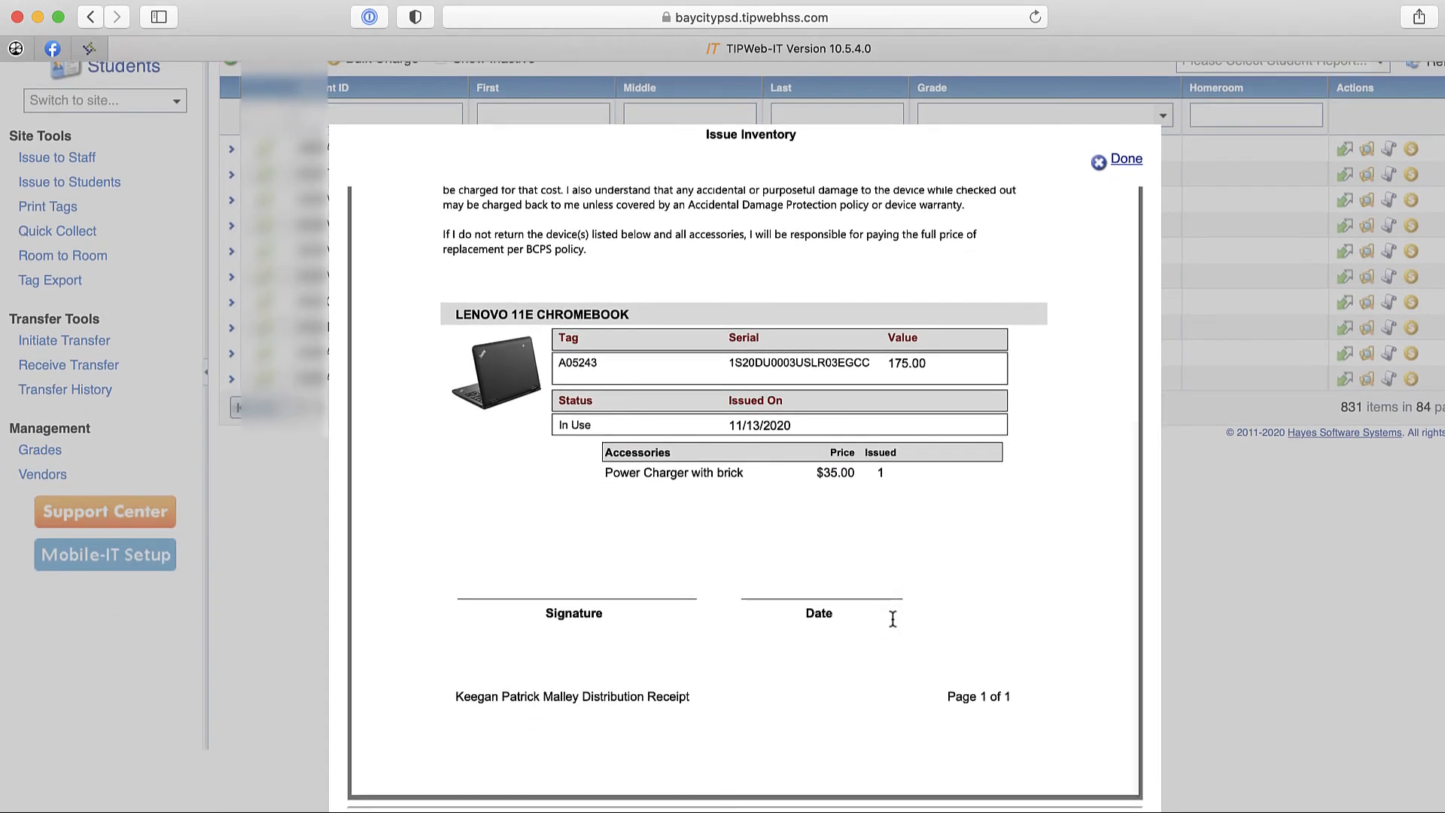
# - Sign the distribution receipt with a handwritten signature, accept it, and check the signed receipt
pyautogui.scroll(-5, 893, 619)
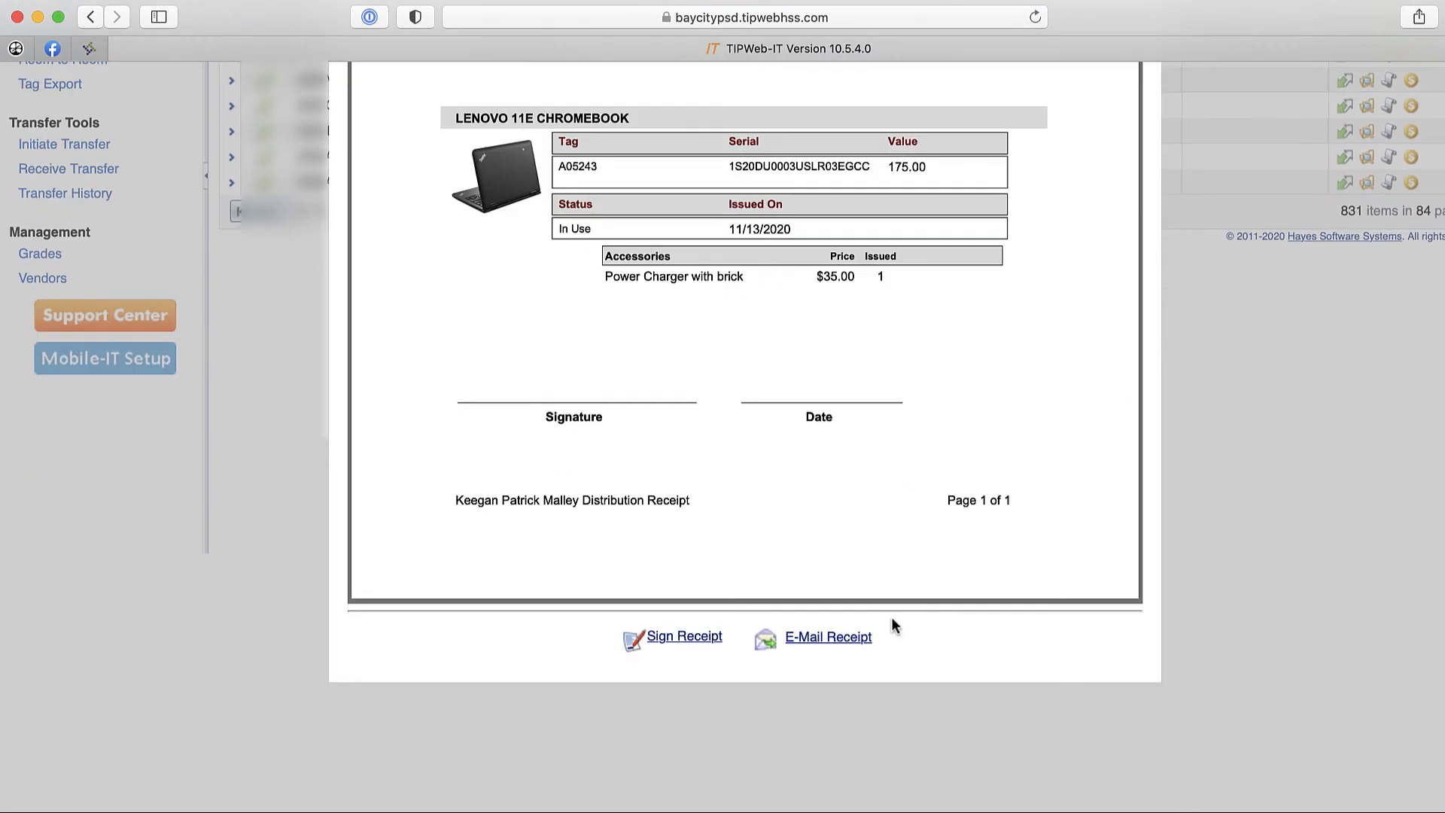
pyautogui.click(705, 646)
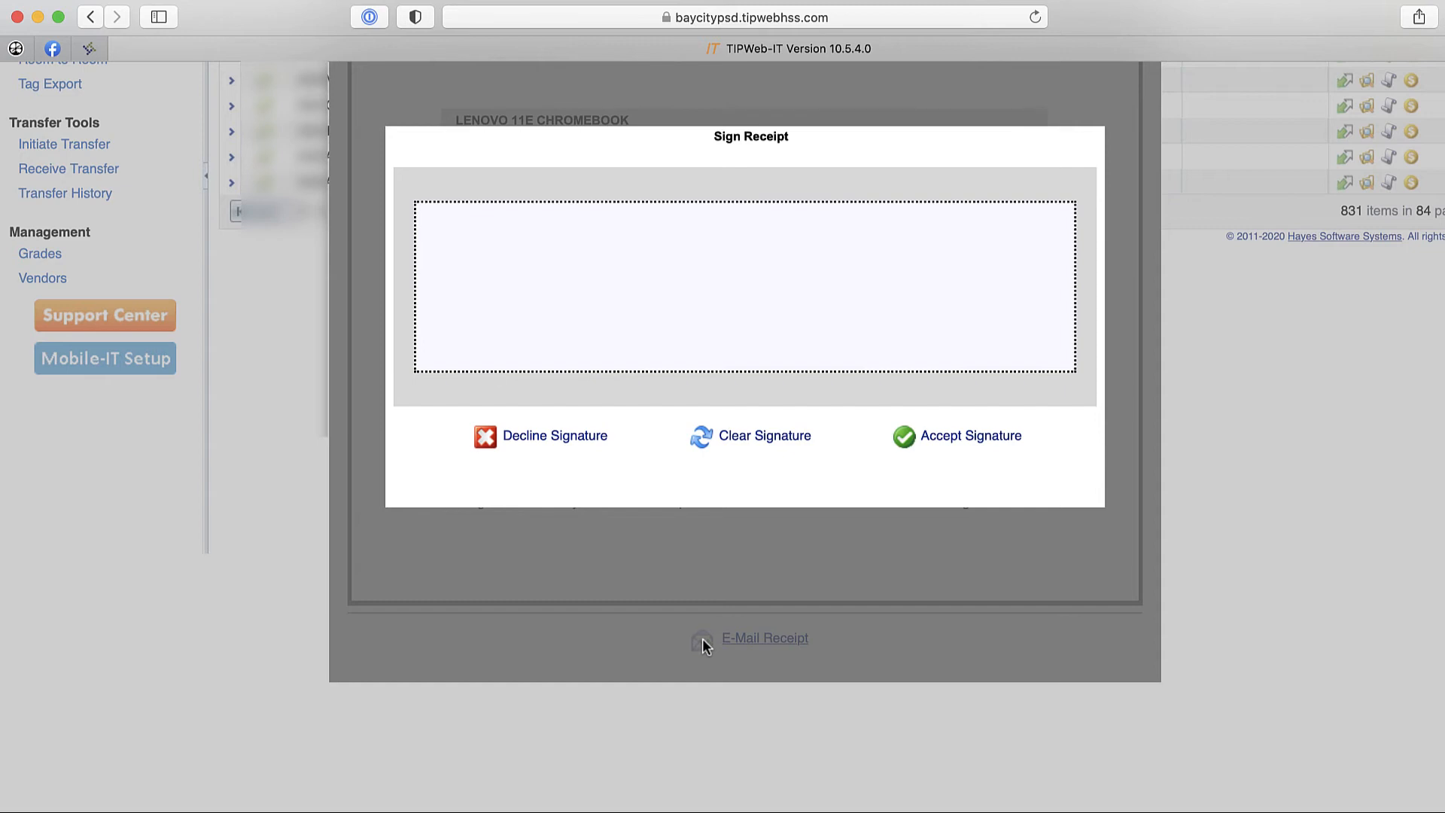
pyautogui.moveTo(560, 248)
pyautogui.mouseDown()
pyautogui.moveTo(592, 277)
pyautogui.moveTo(707, 304)
pyautogui.moveTo(990, 284)
pyautogui.mouseUp()
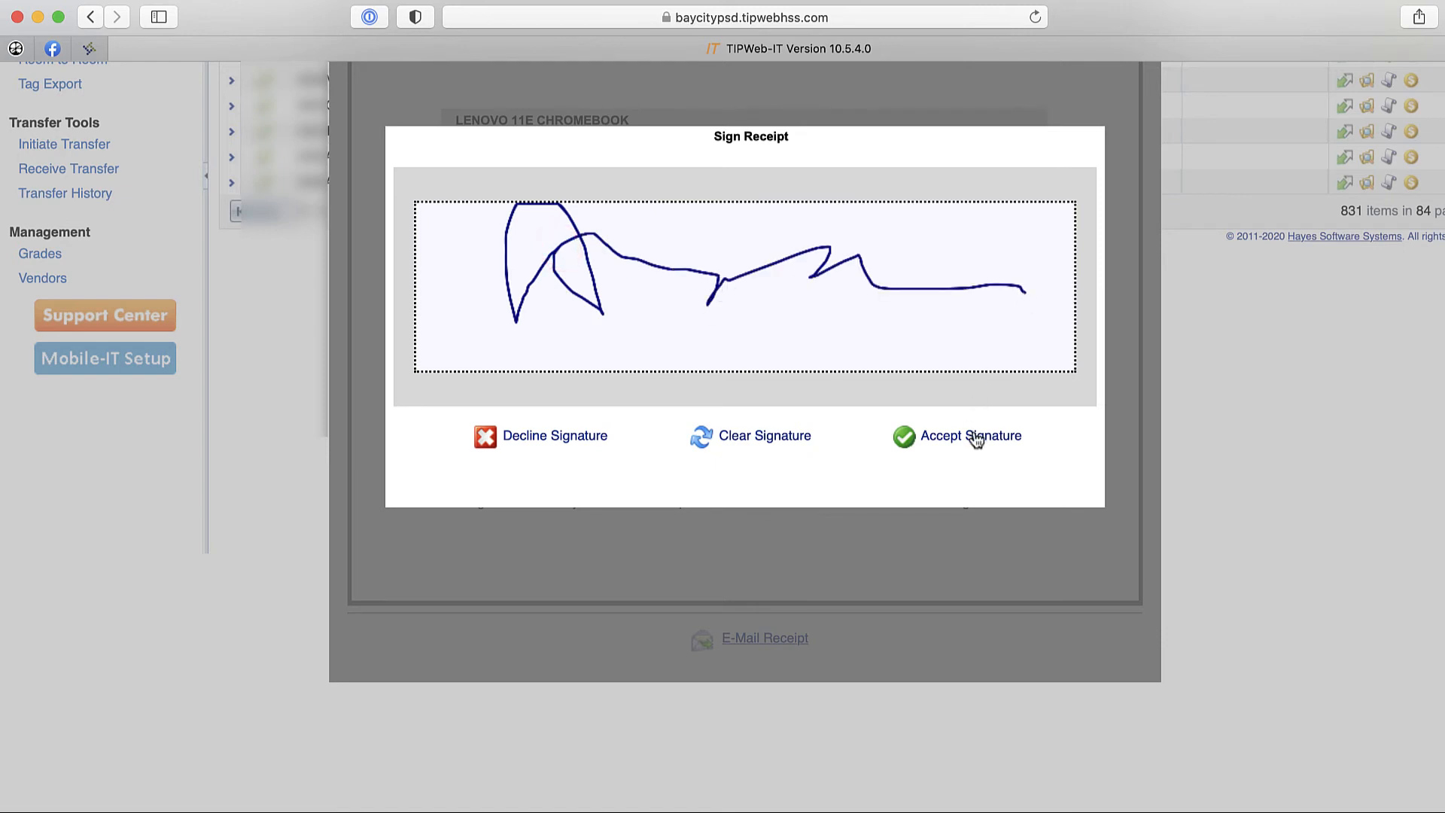
pyautogui.click(975, 437)
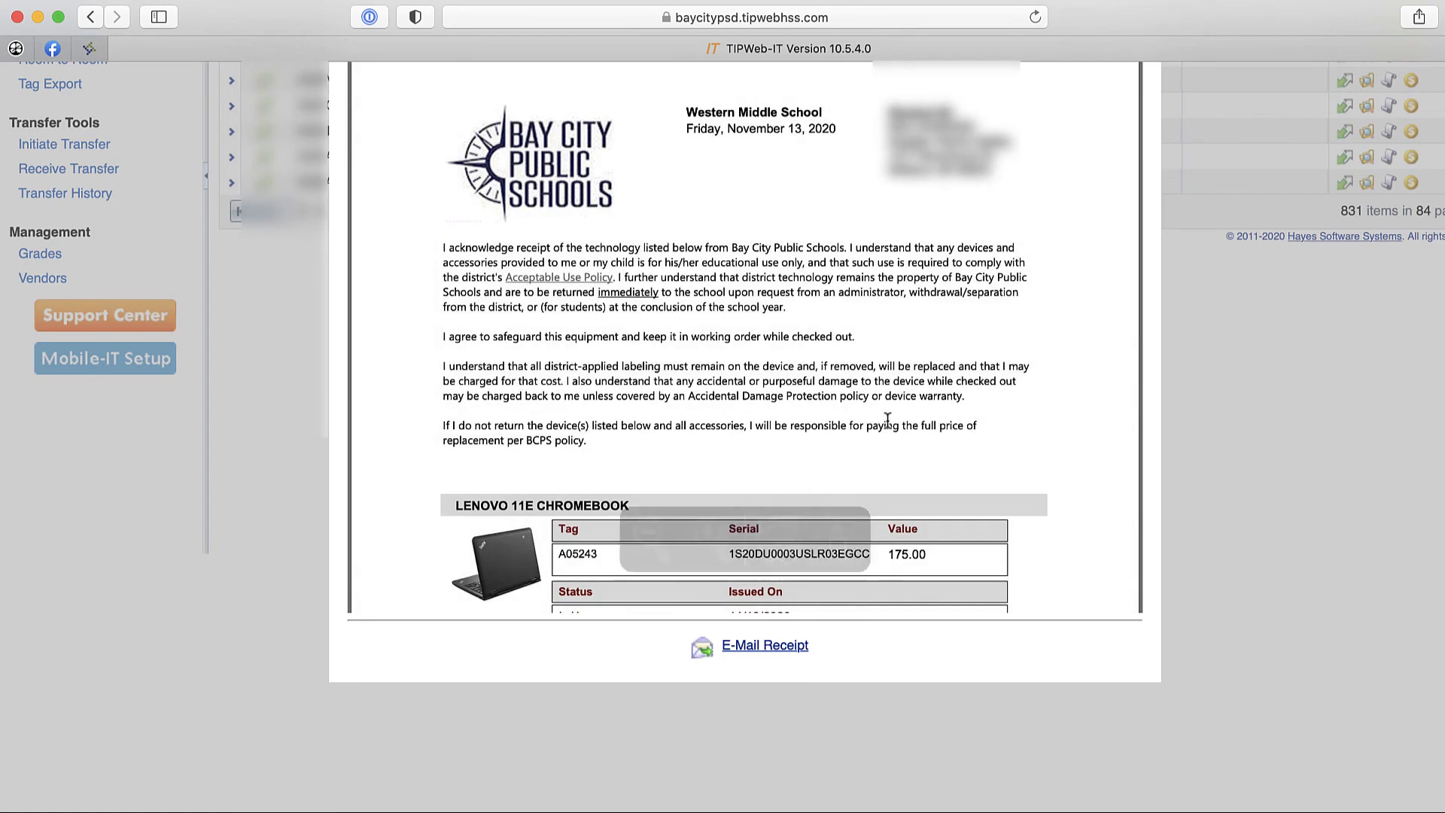
pyautogui.scroll(-3, 840, 394)
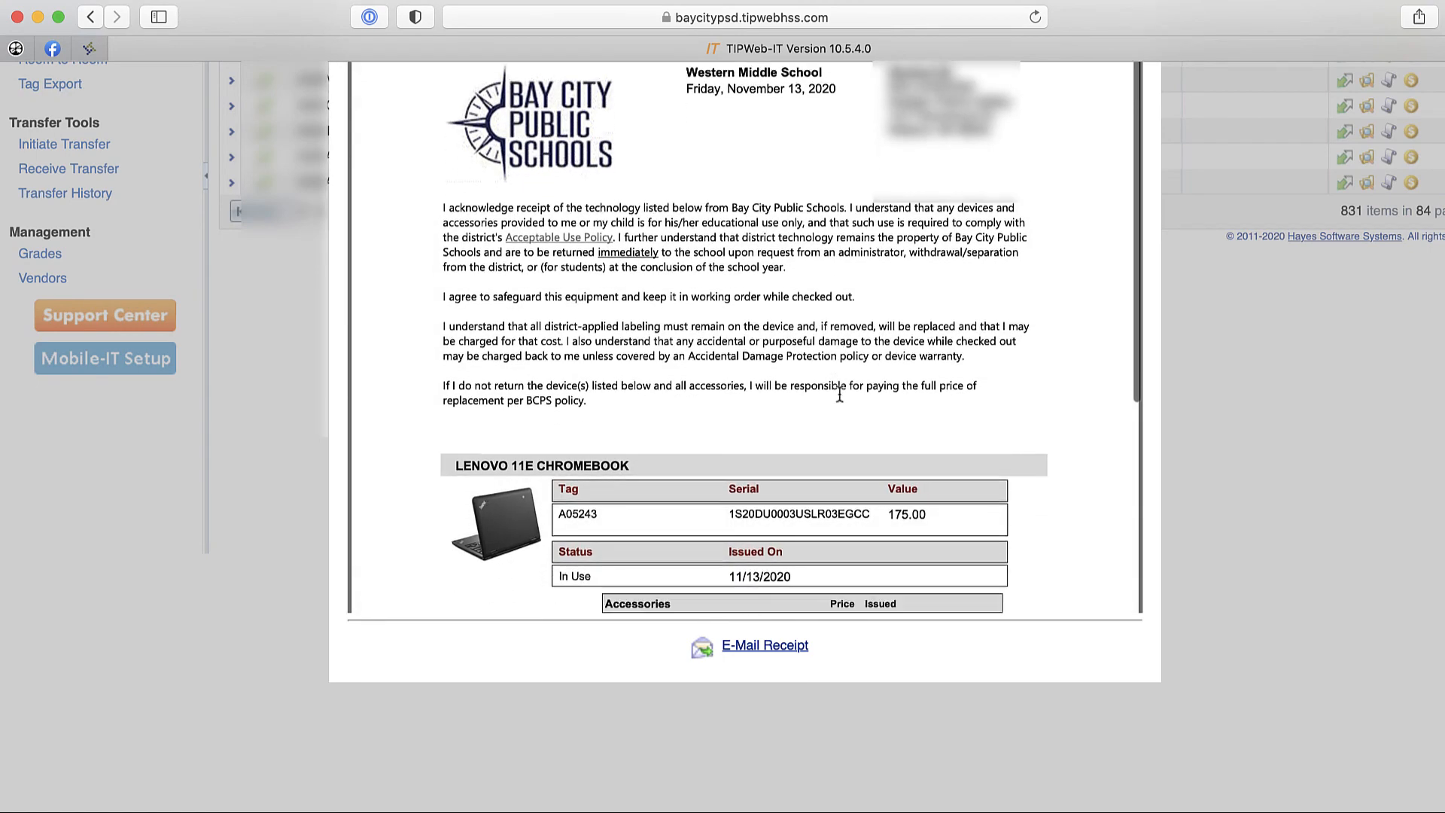
pyautogui.scroll(-9, 840, 394)
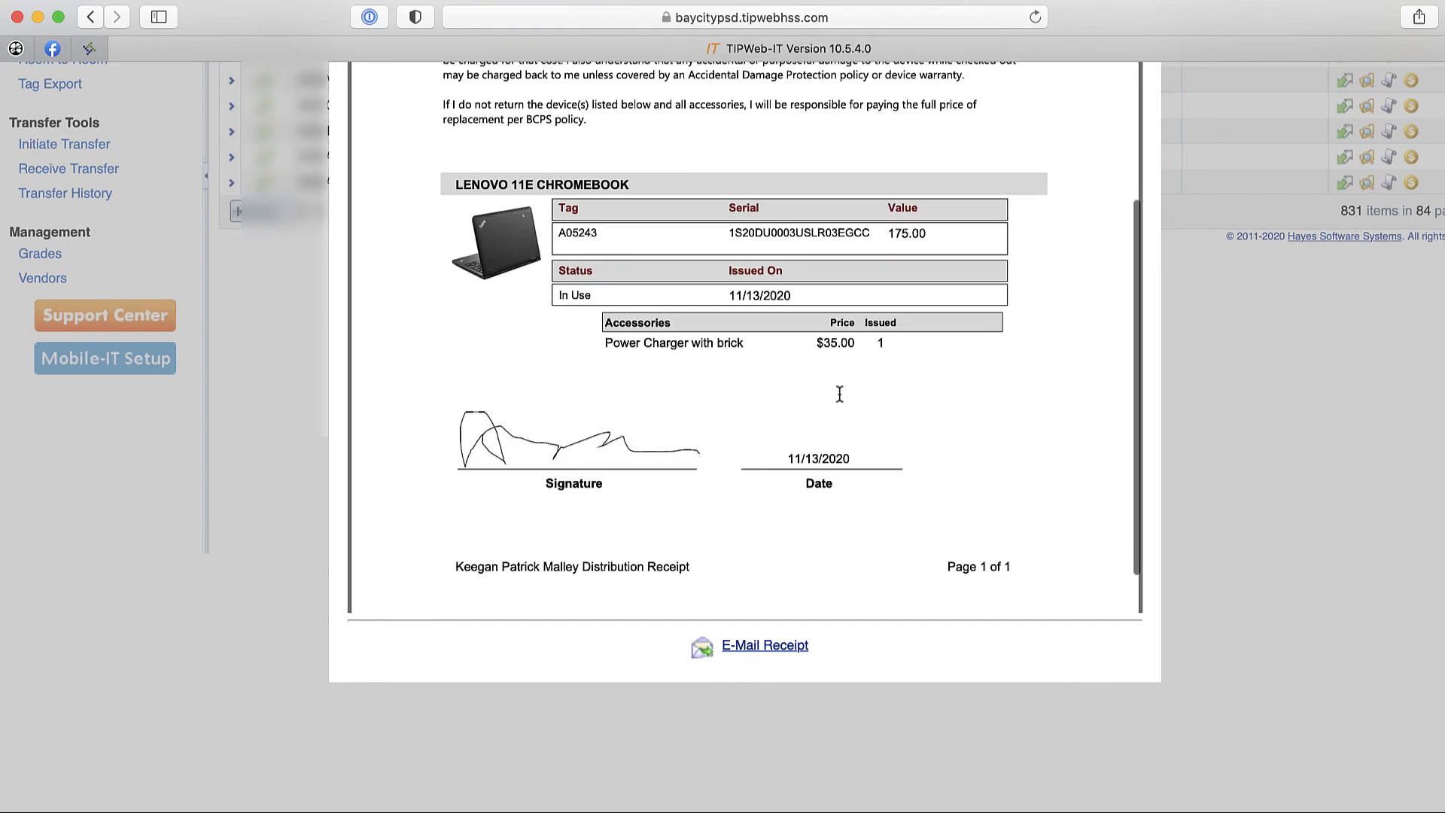
pyautogui.scroll(-3, 837, 401)
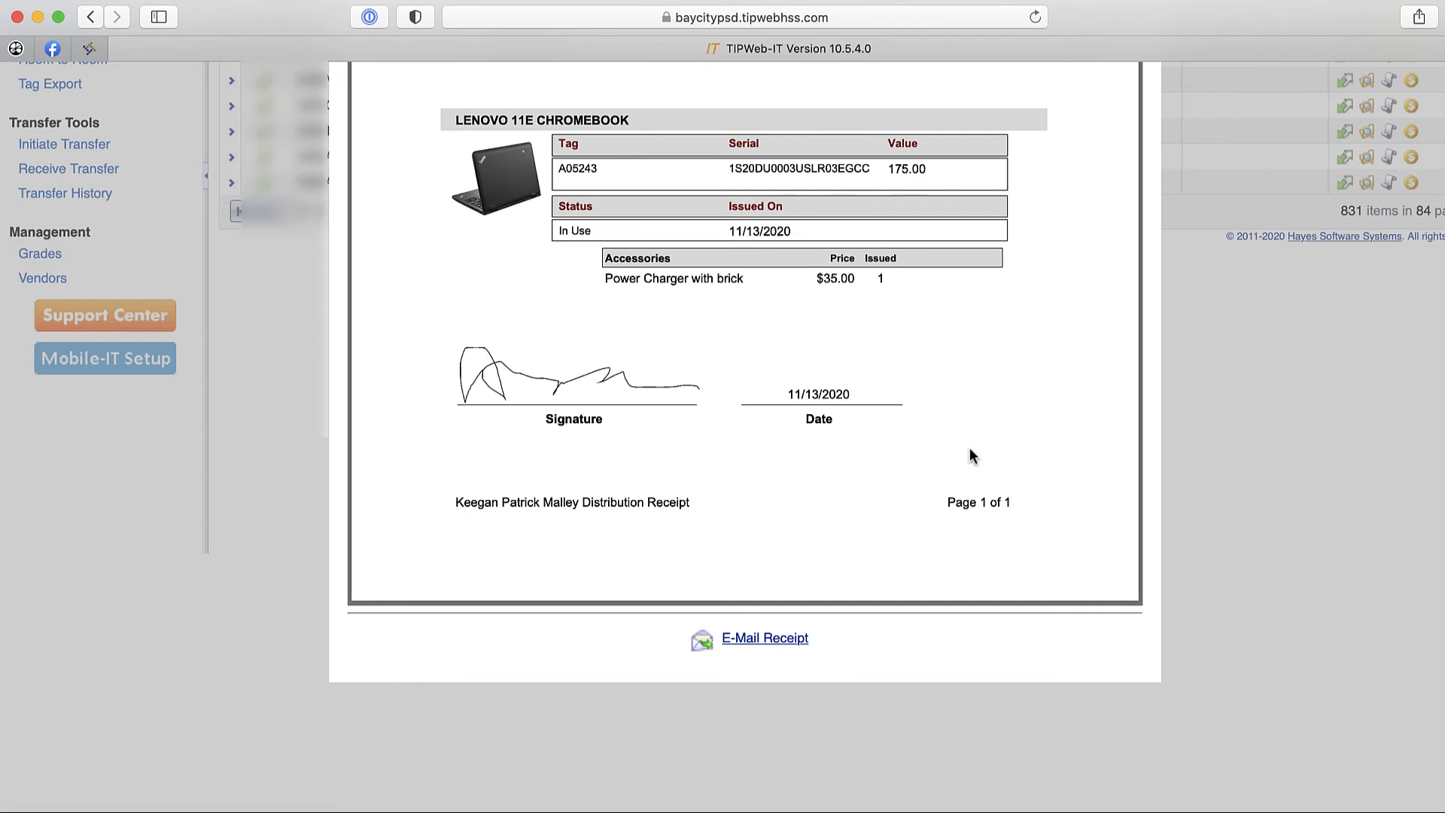
# - Email the signed distribution receipt and return to the Issue Inventory form
pyautogui.moveTo(761, 550)
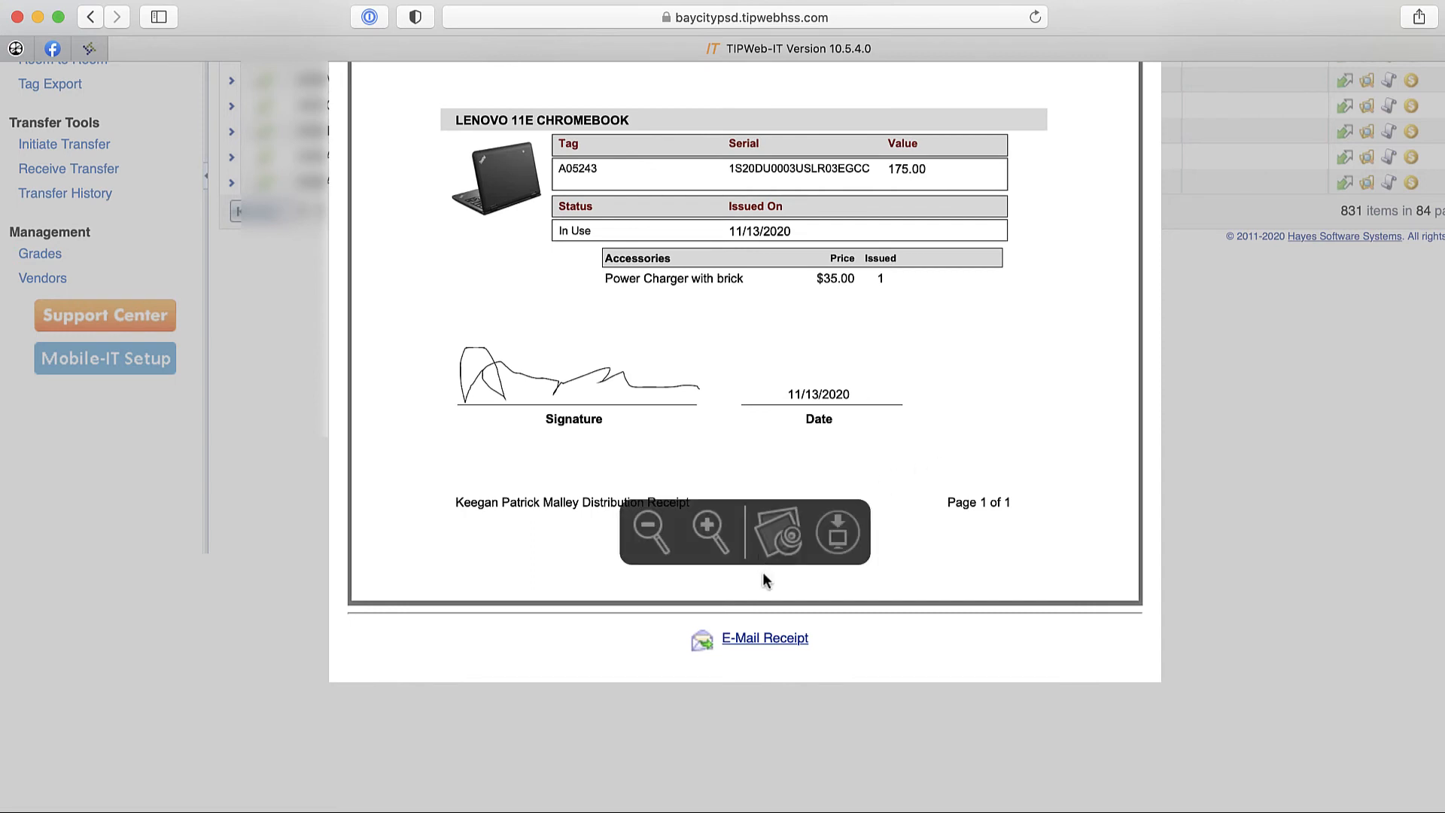
pyautogui.click(776, 639)
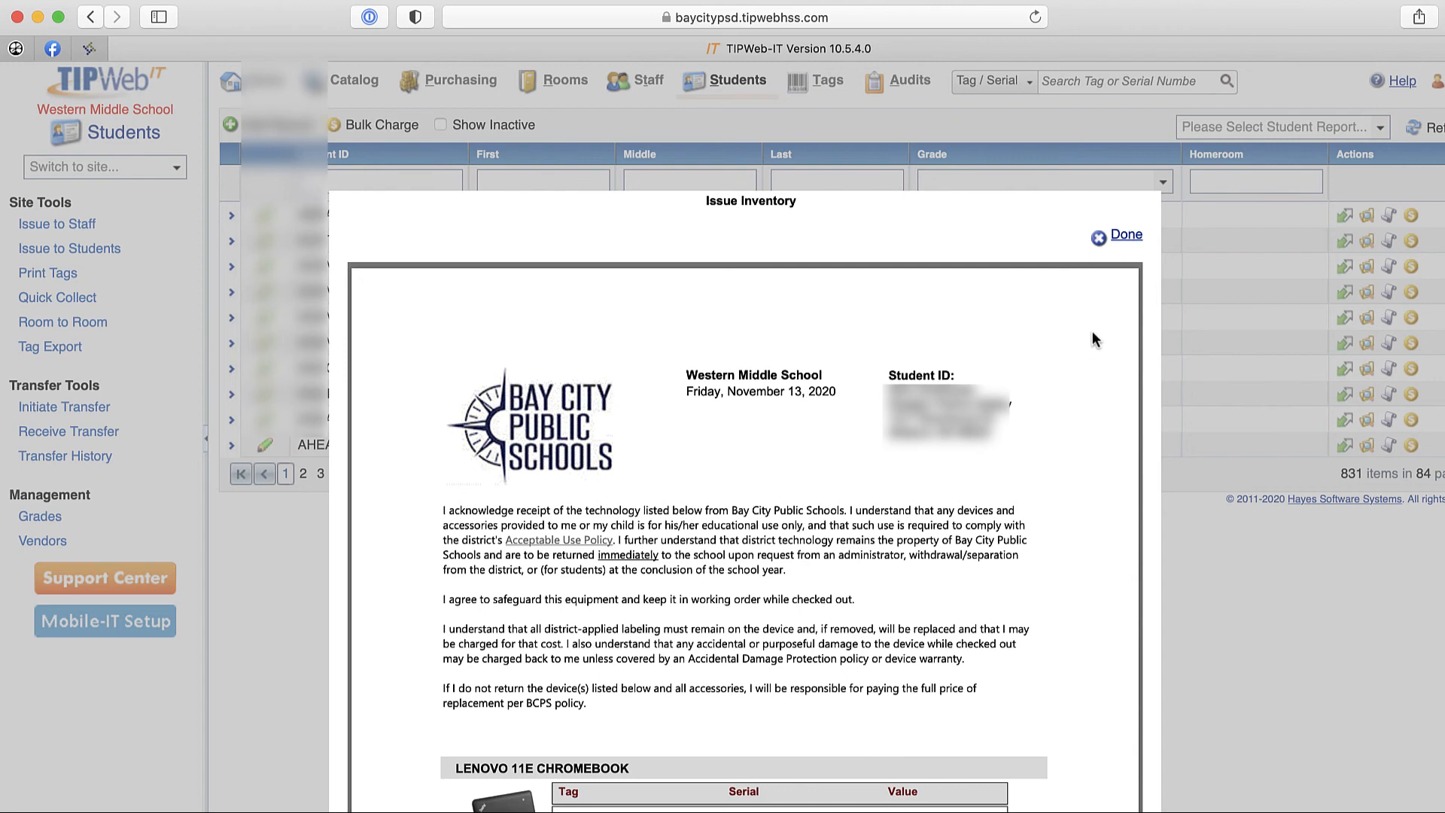
pyautogui.click(1122, 234)
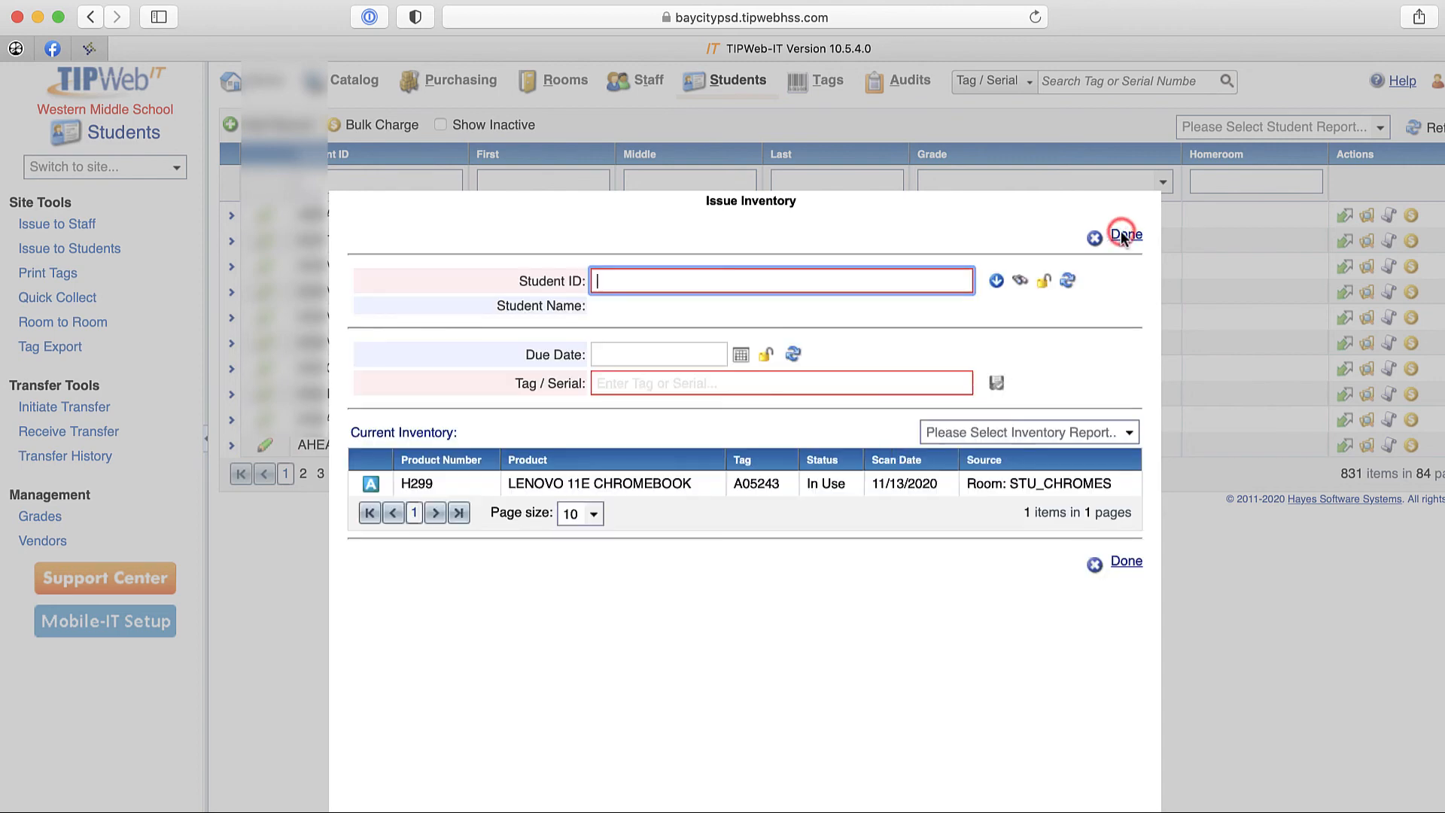